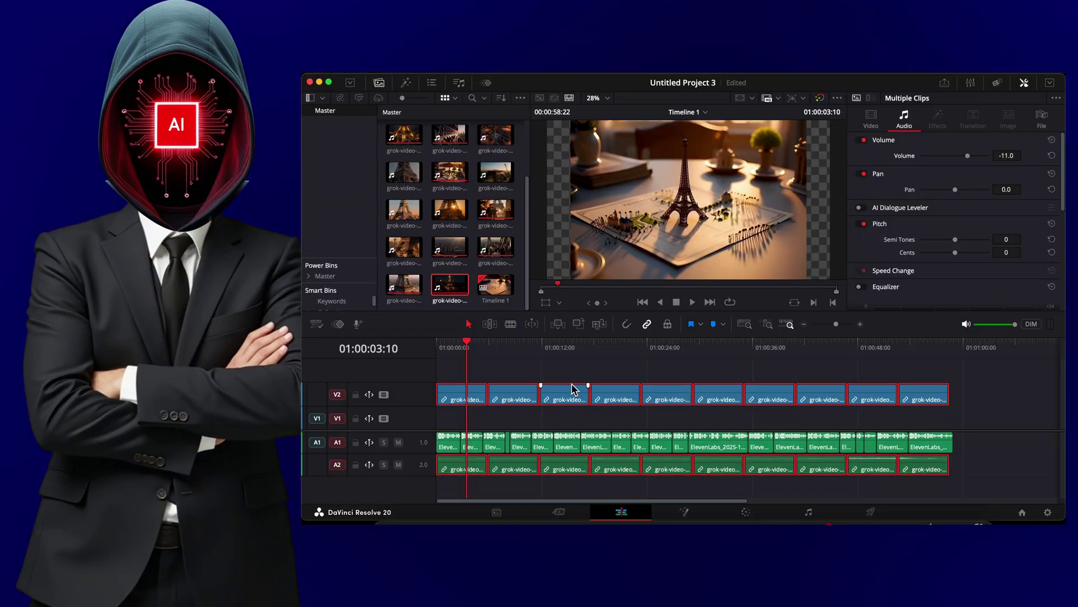
# - Play Timeline 1's Grok clips and ElevenLabs narration, then deselect the clips
pyautogui.press('space')
pyautogui.click(561, 371)
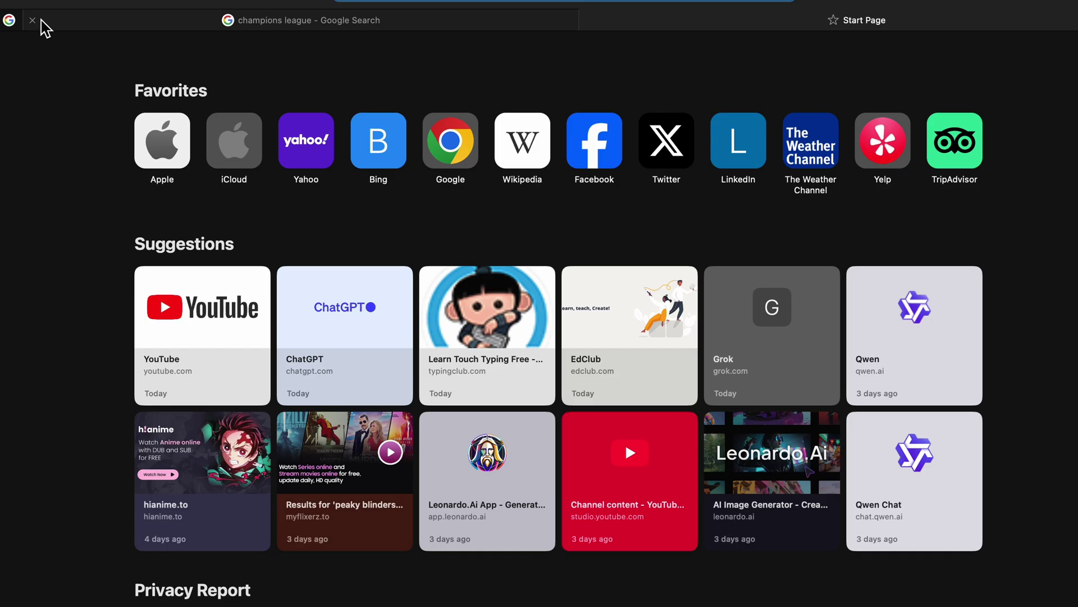
# - Load chatgpt.com, open the yt video script project and view its killer script.rtf file
pyautogui.click(33, 20)
pyautogui.write('cha')
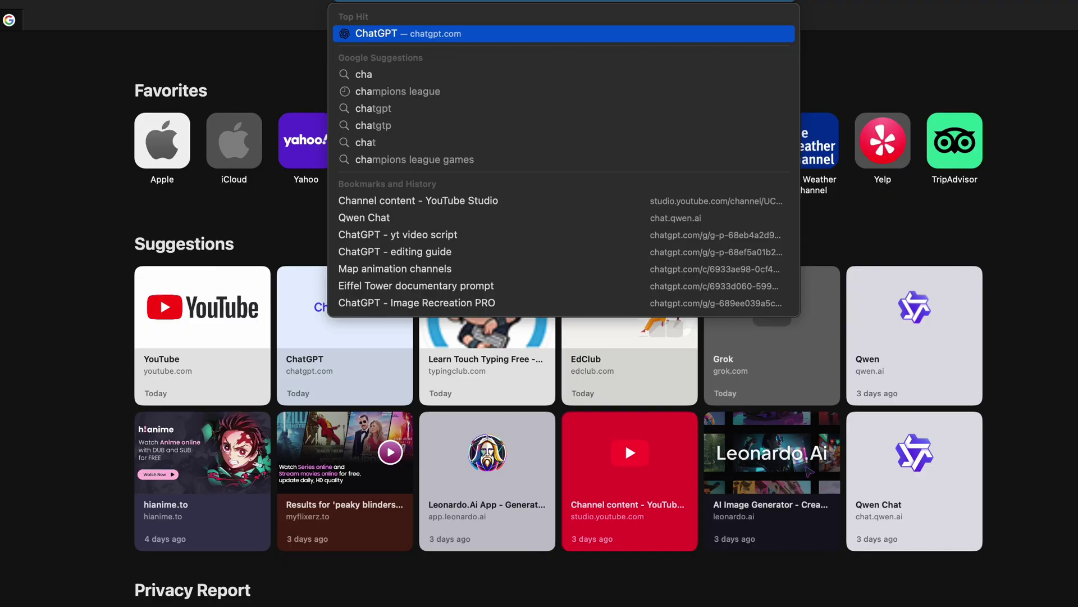
pyautogui.press('Return')
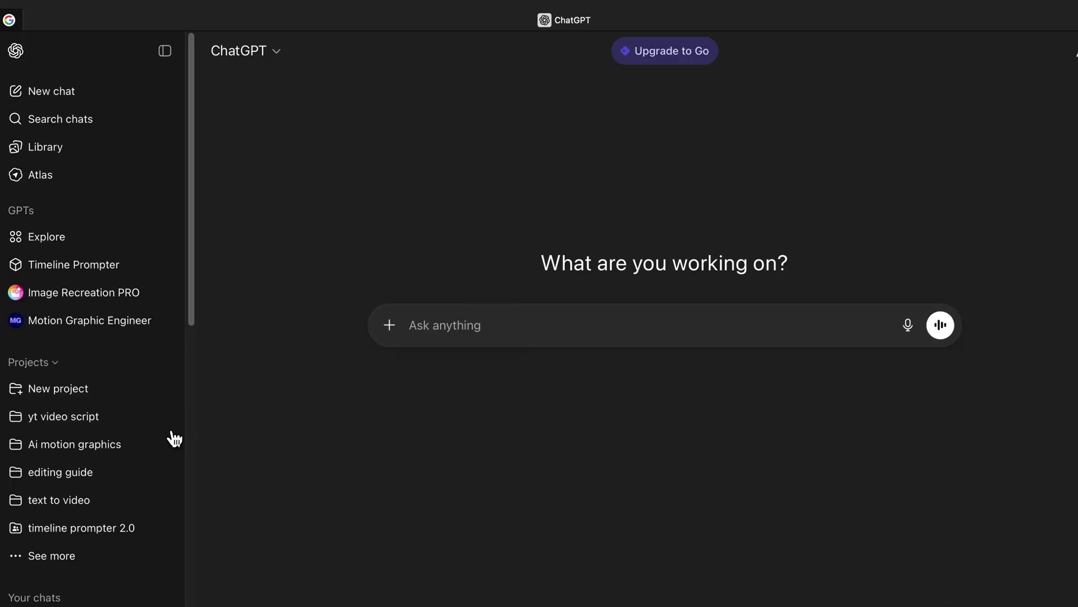
pyautogui.click(91, 432)
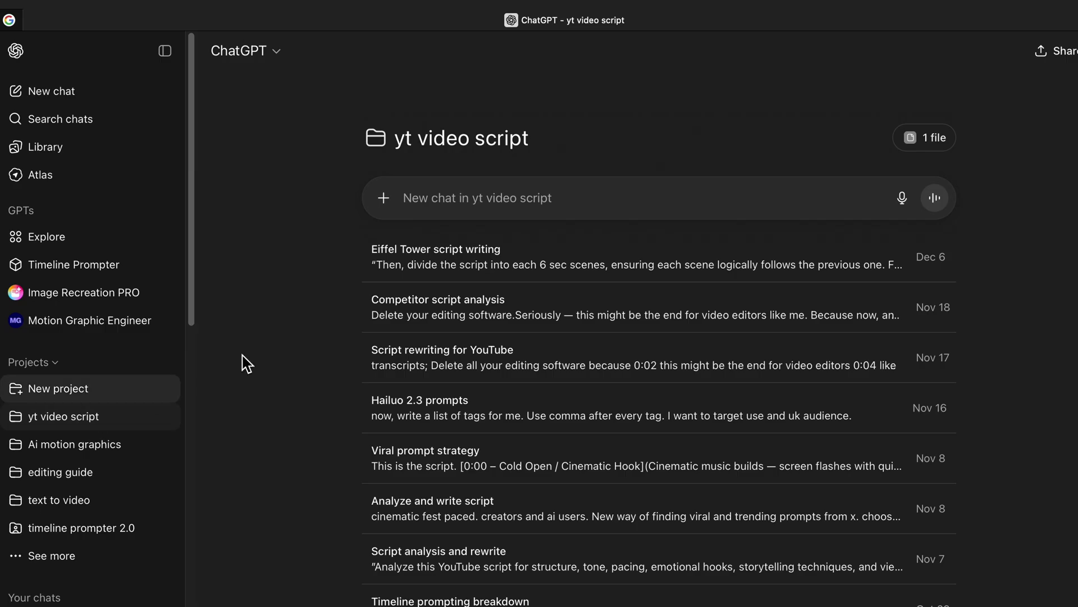
pyautogui.click(954, 138)
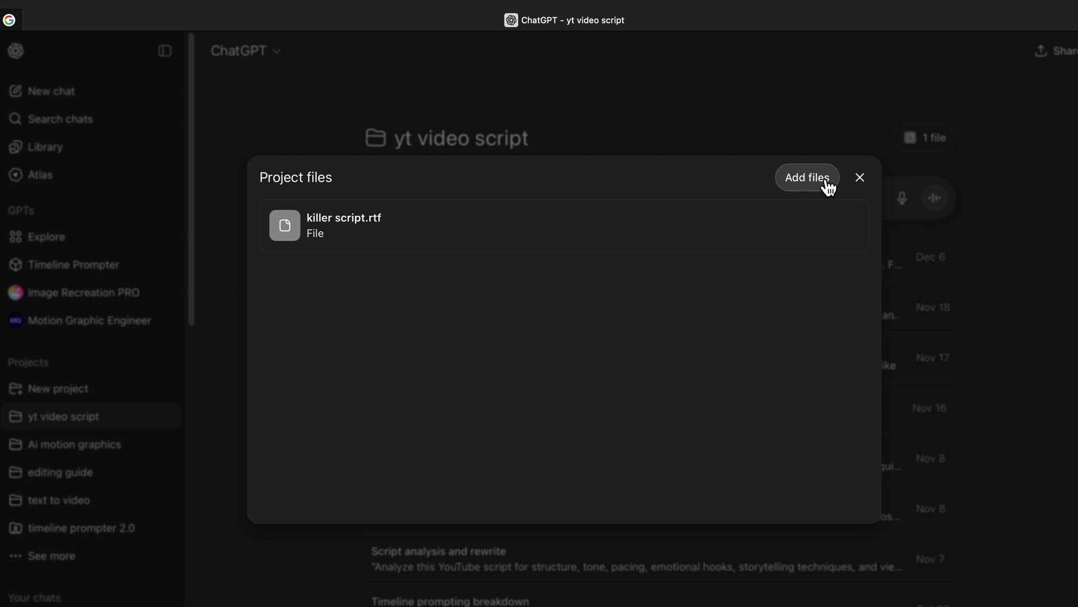
pyautogui.click(861, 179)
# - Enter the prompt requesting a 60-second Eiffel Tower documentary script from the project file
pyautogui.write('“I want to create a 60-second English documentary video about the Eiffel Tower. First, analyze the project file associated with this project . Then, write a concise, engaging, and informative script optimized to fit within 60 seconds, incorporating insights from the analysis. The script should be crafted to maximize viewer engagement and has the potential to achieve over 1 million views.”')
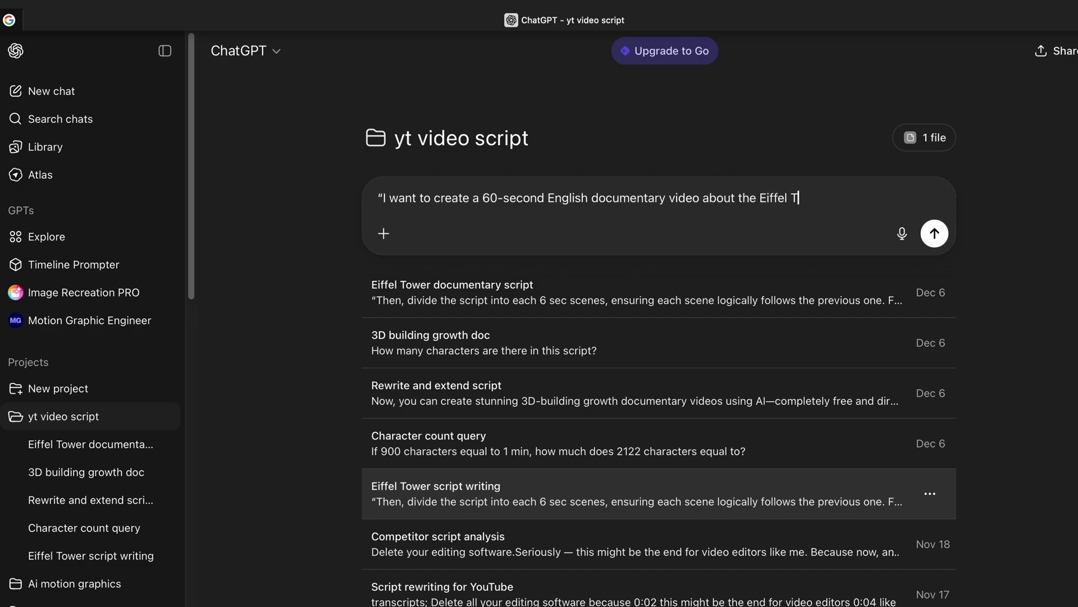
pyautogui.write('he project file associated with this project . Then, write a concis')
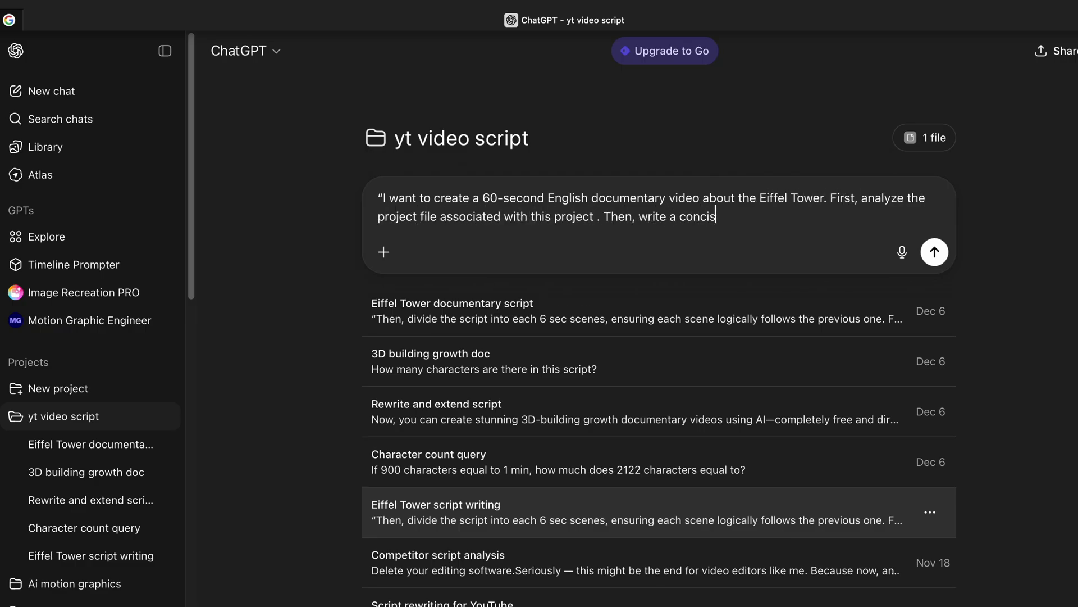
pyautogui.write('t optimized')
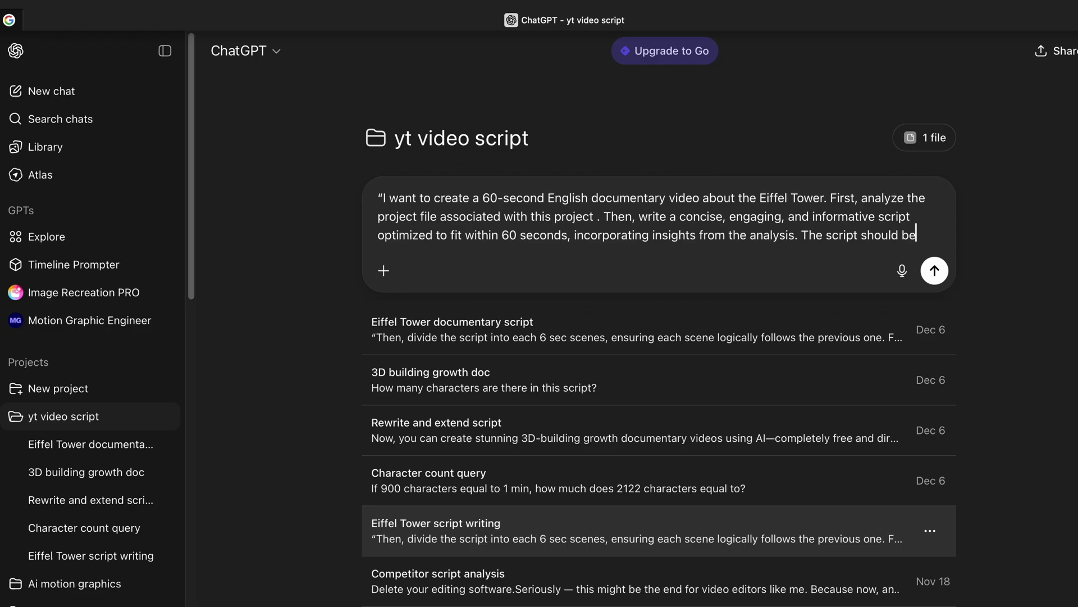
pyautogui.write(' crafted to')
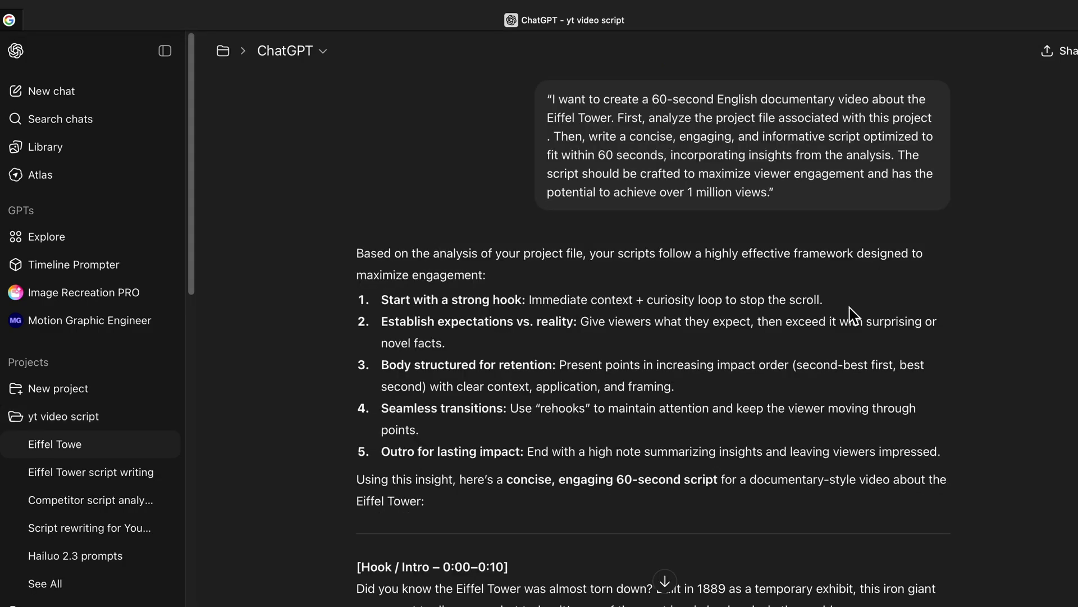
pyautogui.scroll(-5, 622, 341)
pyautogui.scroll(-1, 621, 342)
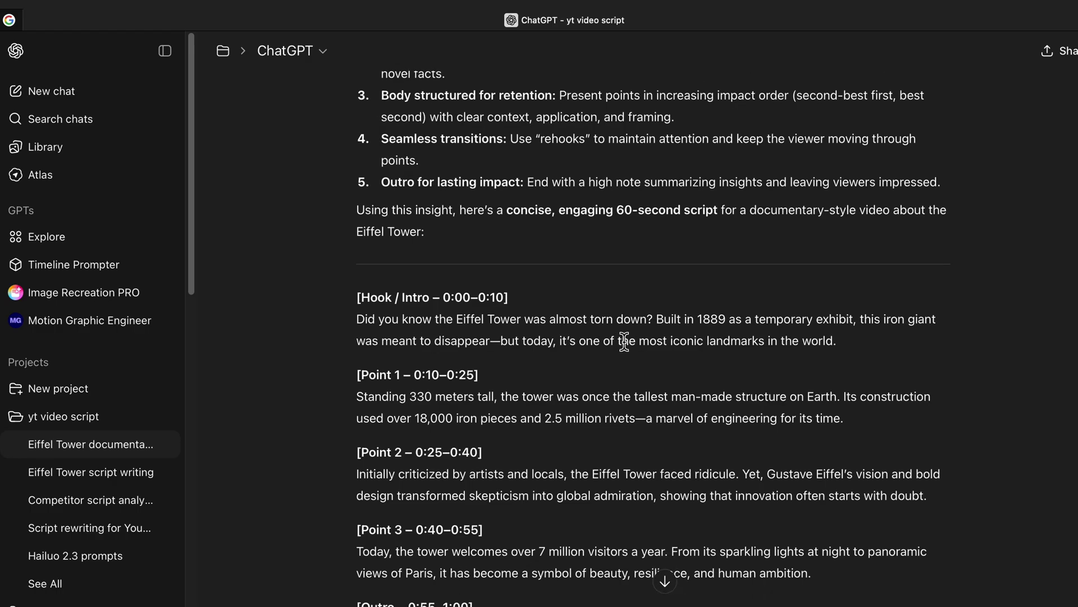
pyautogui.scroll(-1, 621, 340)
pyautogui.scroll(-1, 675, 336)
pyautogui.scroll(-1, 489, 340)
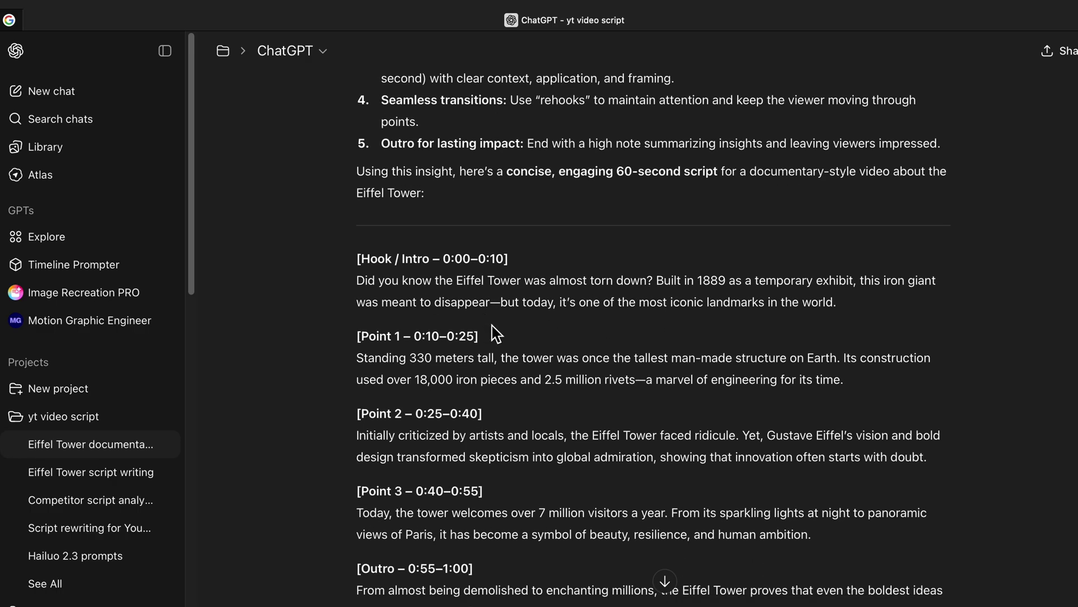
pyautogui.scroll(-1, 493, 325)
pyautogui.scroll(-1, 439, 329)
pyautogui.scroll(-1, 439, 328)
pyautogui.scroll(-1, 553, 294)
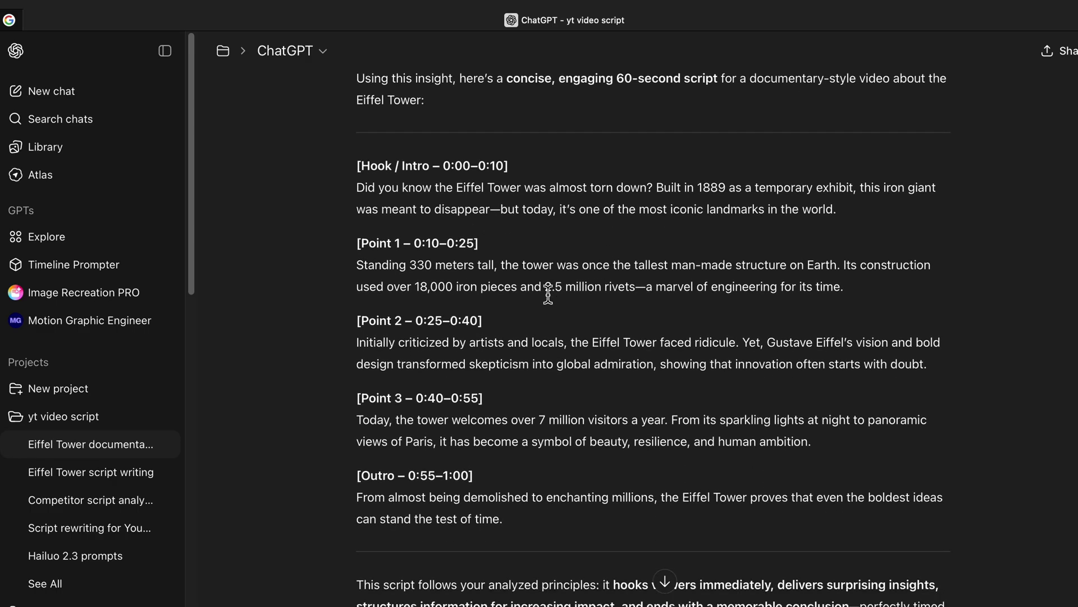
pyautogui.scroll(-2, 494, 377)
# - Paste the 'Then, divide the script…' follow-up prompt into the message box
pyautogui.write('“Then, divide the script into each 6 sec scenes, ensuring each scene logically follows the previous one. For each scene, generate a realistic 3D text-to-video 6 sec prompt suitable for cinematic visualization. Use miniature landscape growth animations  and miniature landscape growth emerging from blueprint or map animation for first scene for hook and also if the scene naturally requires building up a location or structure (e.g., the Eiffel Tower construction scene. For other scenes, use normal 3D cinematic visualization with proper lighting, camera angles, and depth. Ensure each prompt is detailed enough for a 3D video generation AI to create visually accurate and engaging content."')
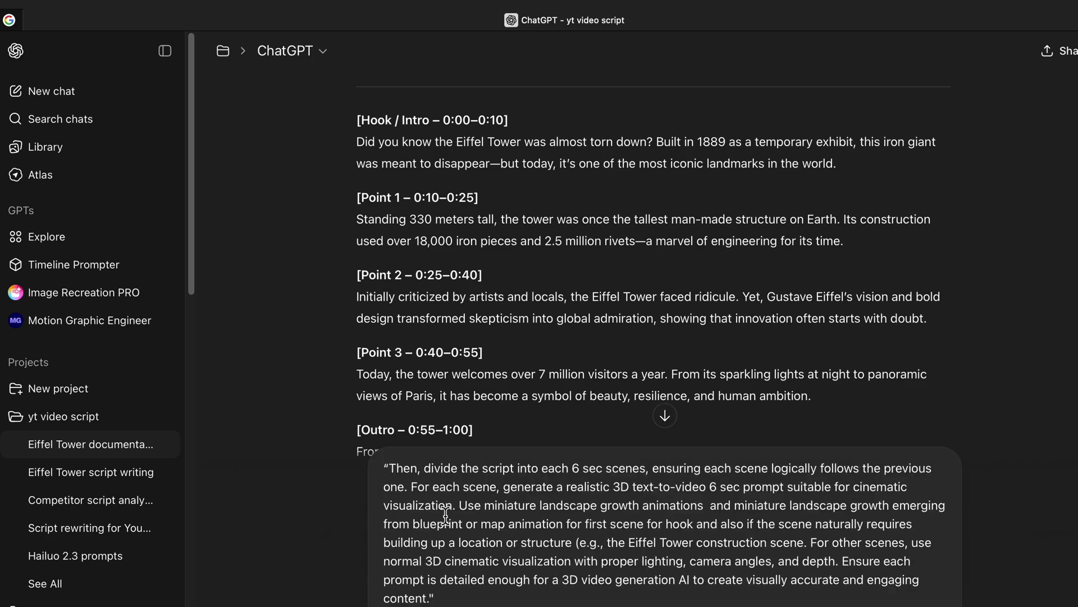
pyautogui.write('“T')
pyautogui.write('hen, divide the script into each 6 sec scenes, ensuring each')
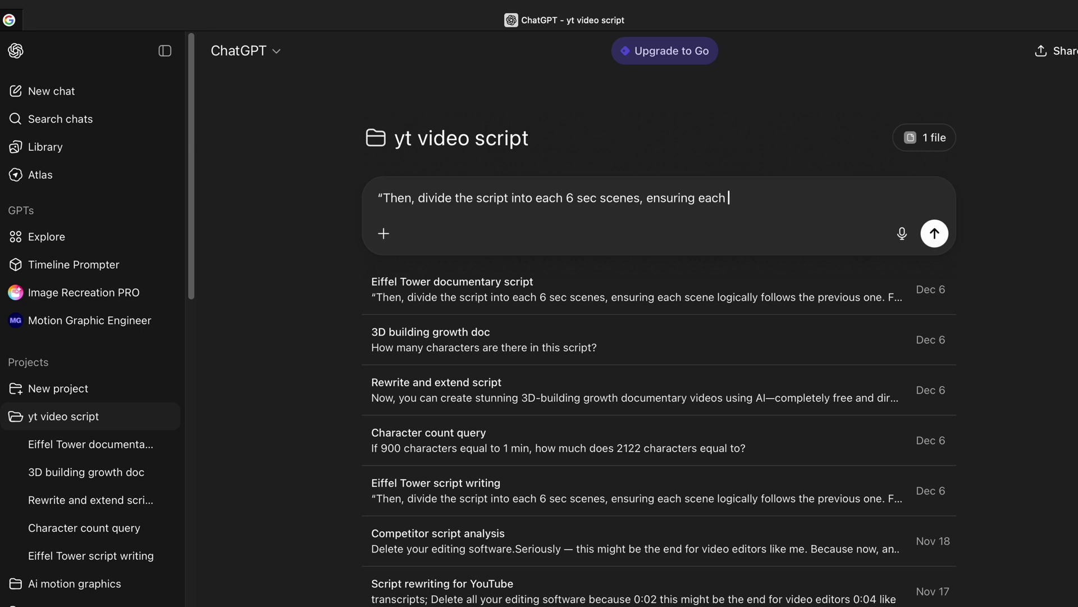
pyautogui.write('evious one')
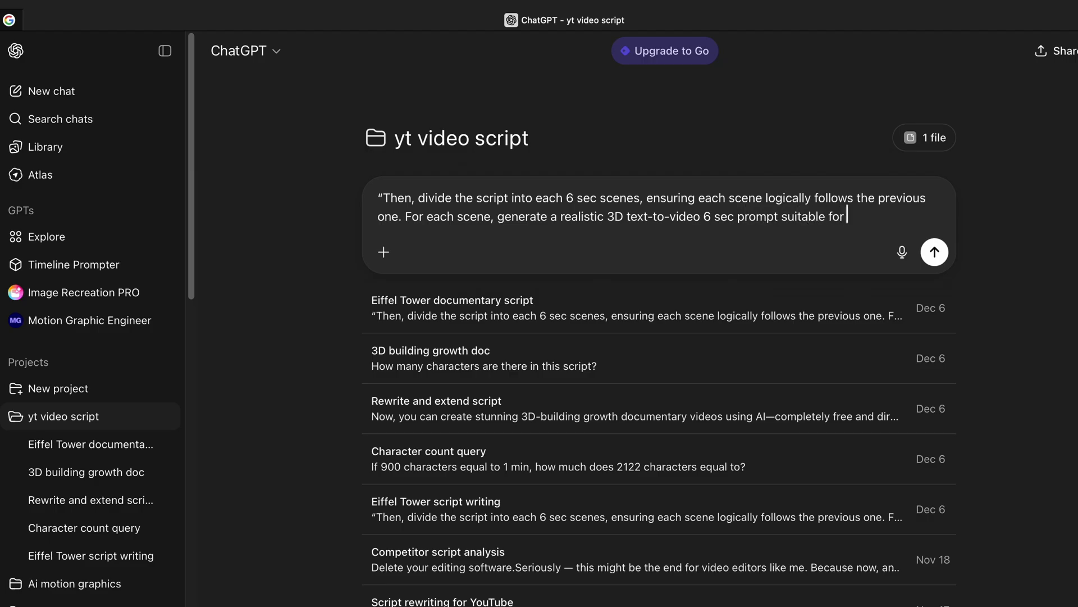
pyautogui.write('visualization. Use miniature landscape growth animations  and miniature')
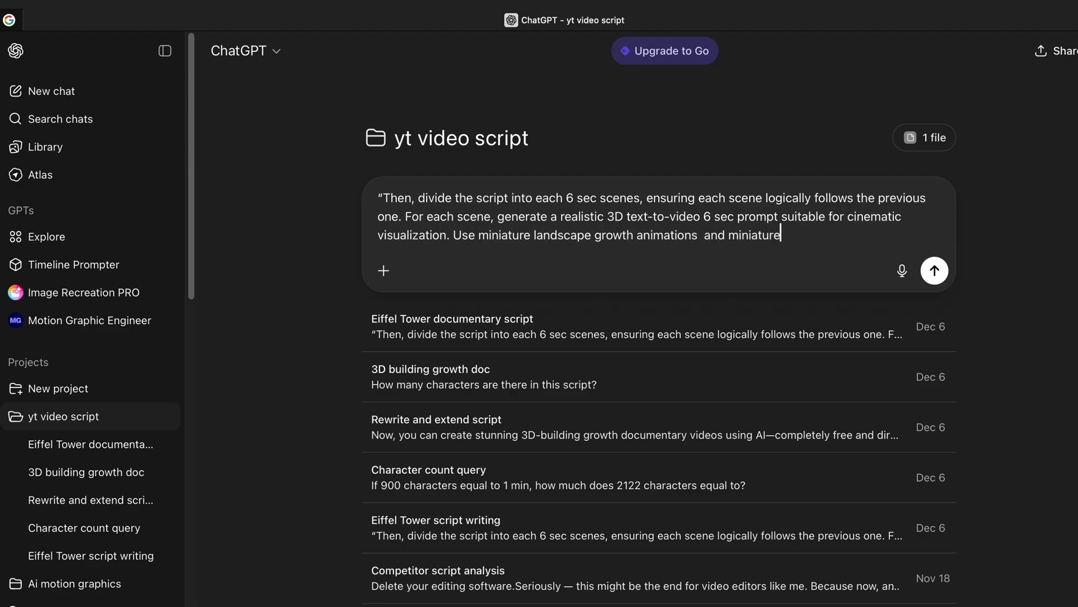
pyautogui.write('rging from')
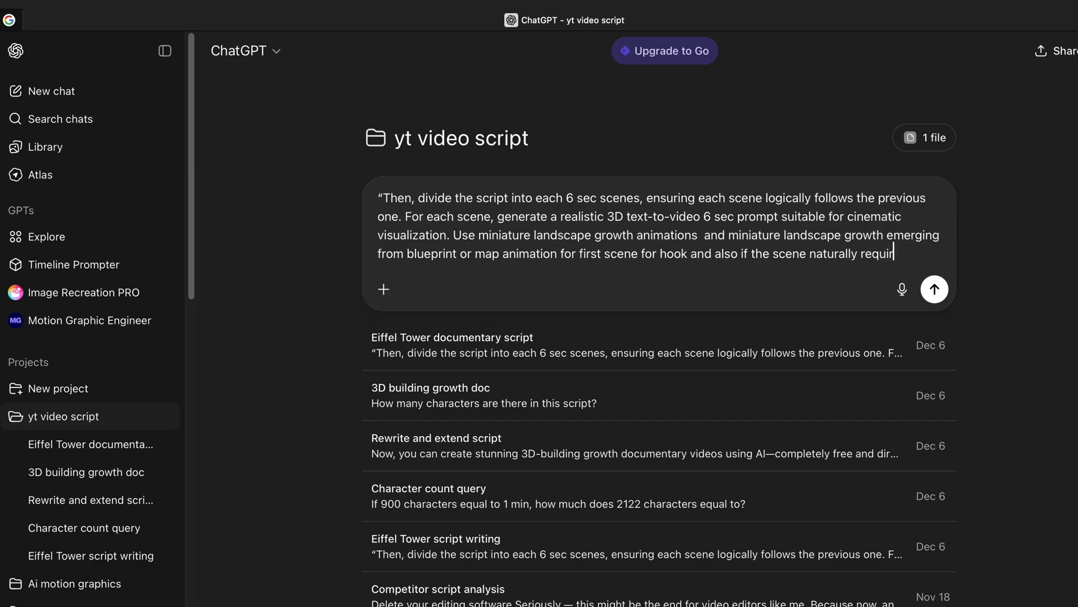
pyautogui.write('es building up a location or structure (e.g., the Eiffel Tower construction scene.')
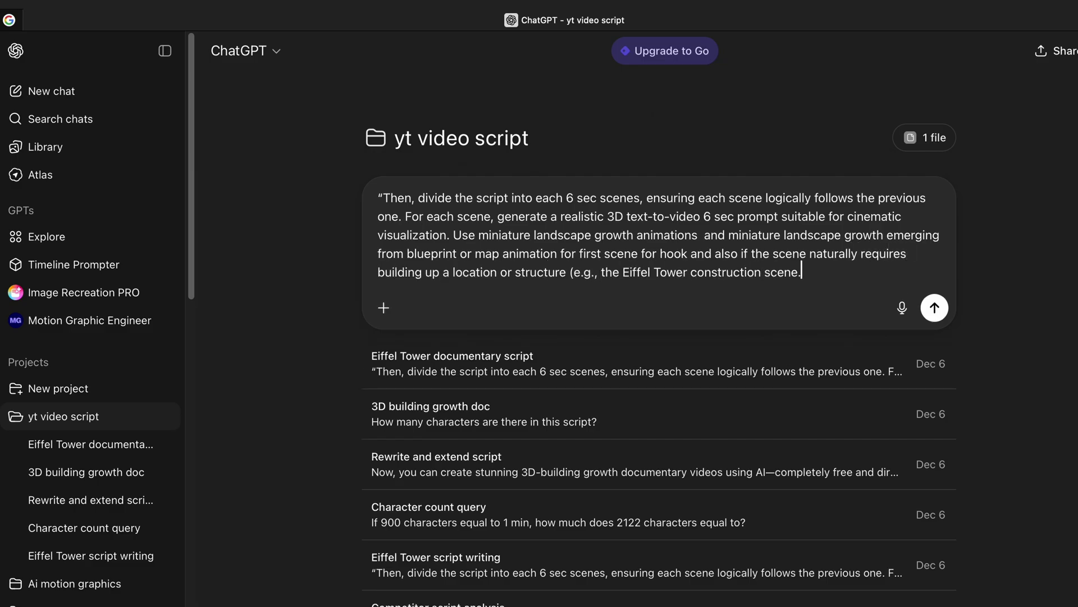
pyautogui.write('se normal 3D cinematic visualization with proper lighting, camera angles, and dept')
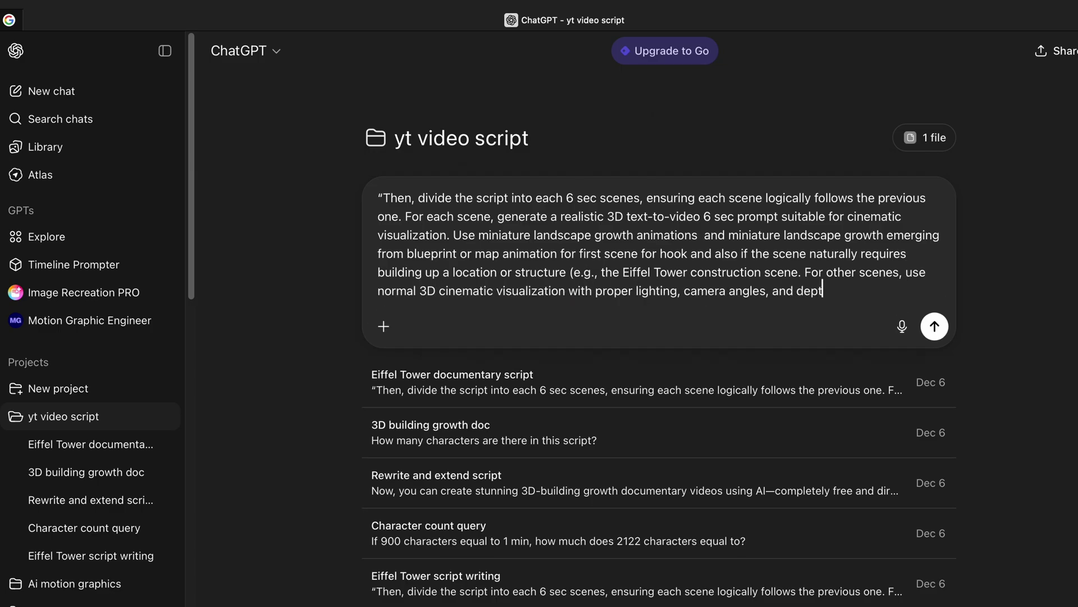
pyautogui.write('ach prompt is detailed enough for a 3D video generation AI to create vi')
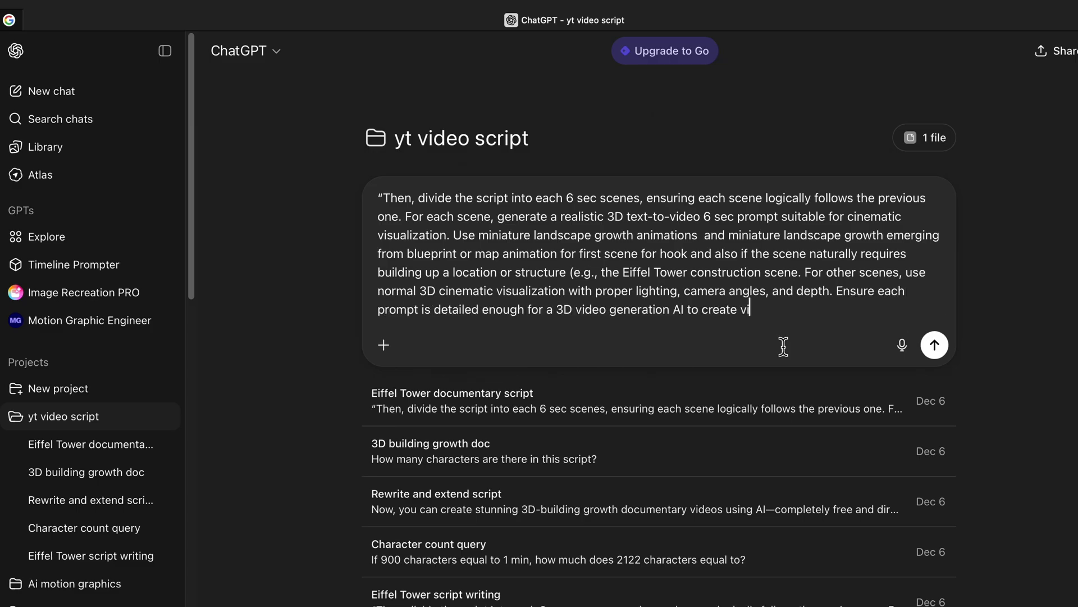
pyautogui.write('urate and engaging content.')
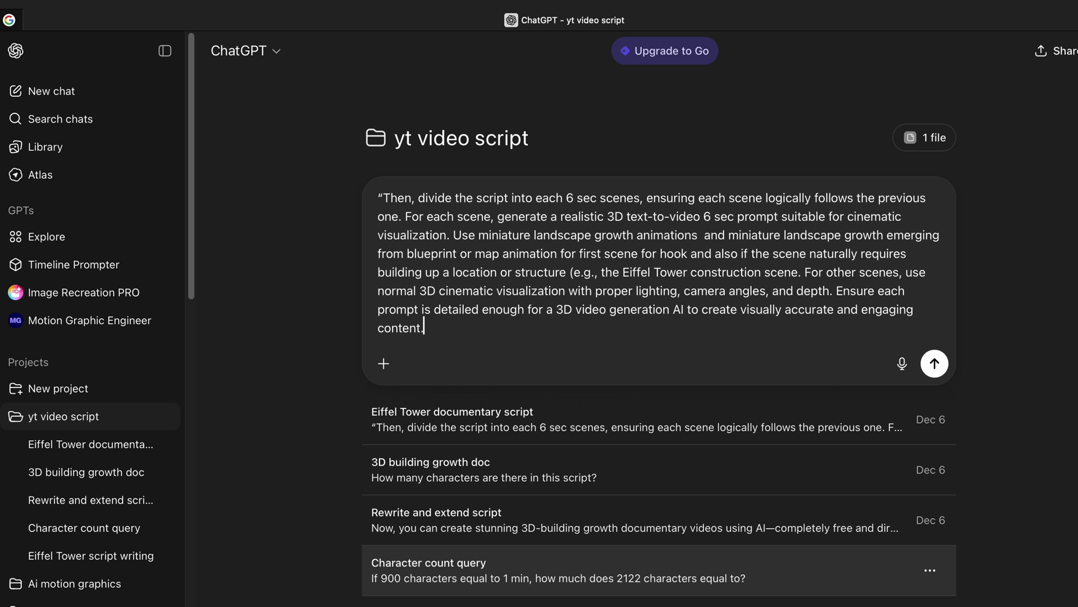
pyautogui.write('"')
# - Send the prompt splitting the script into 10 six-second scenes with 3D video prompts
pyautogui.press('Return')
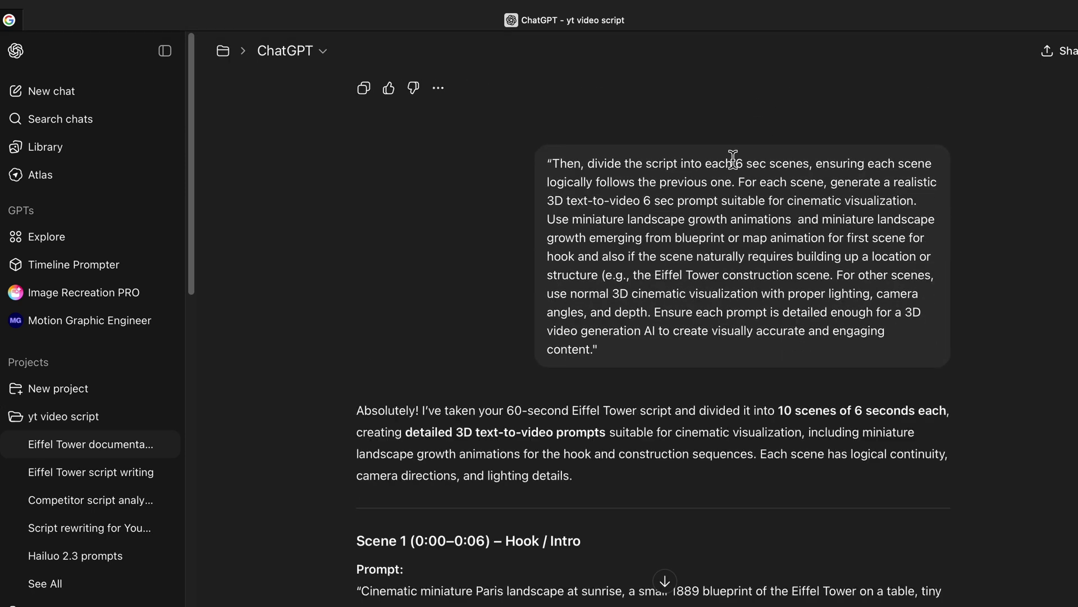
pyautogui.scroll(-4, 583, 354)
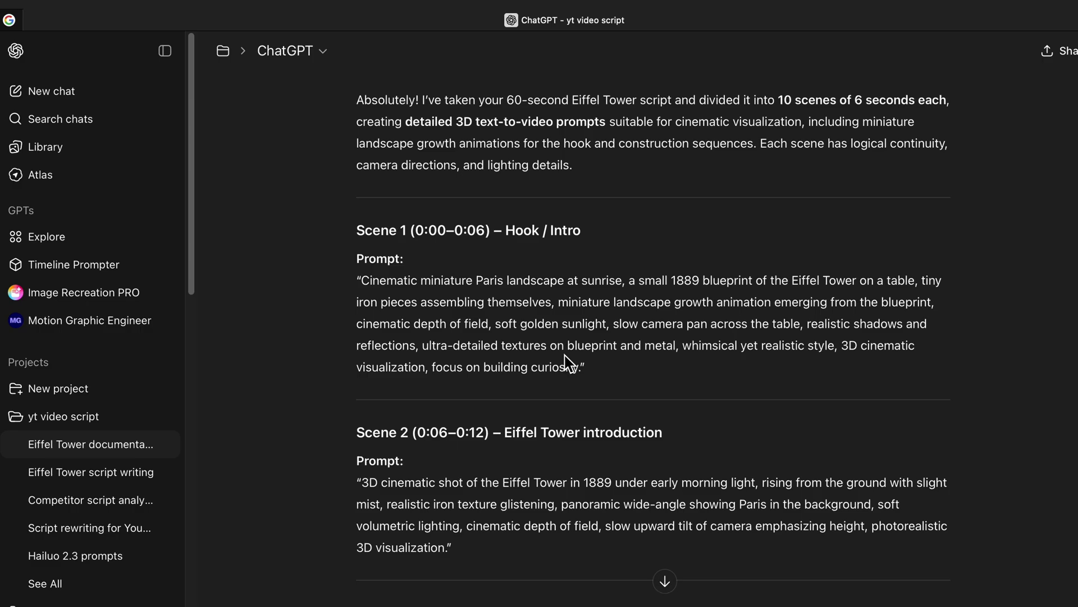
pyautogui.scroll(-4, 570, 364)
pyautogui.scroll(-6, 571, 365)
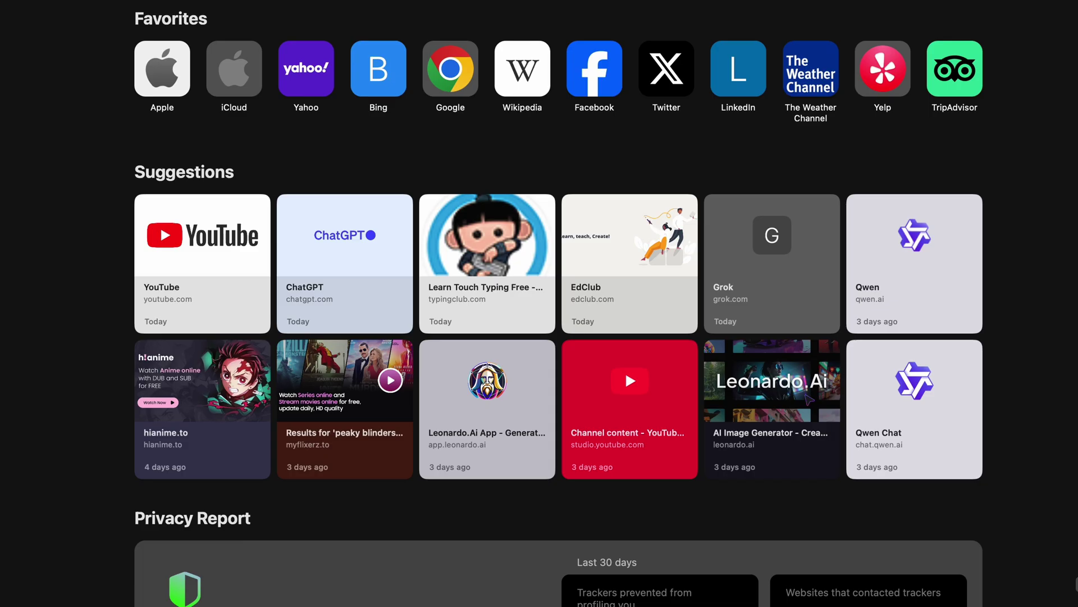
pyautogui.write('g')
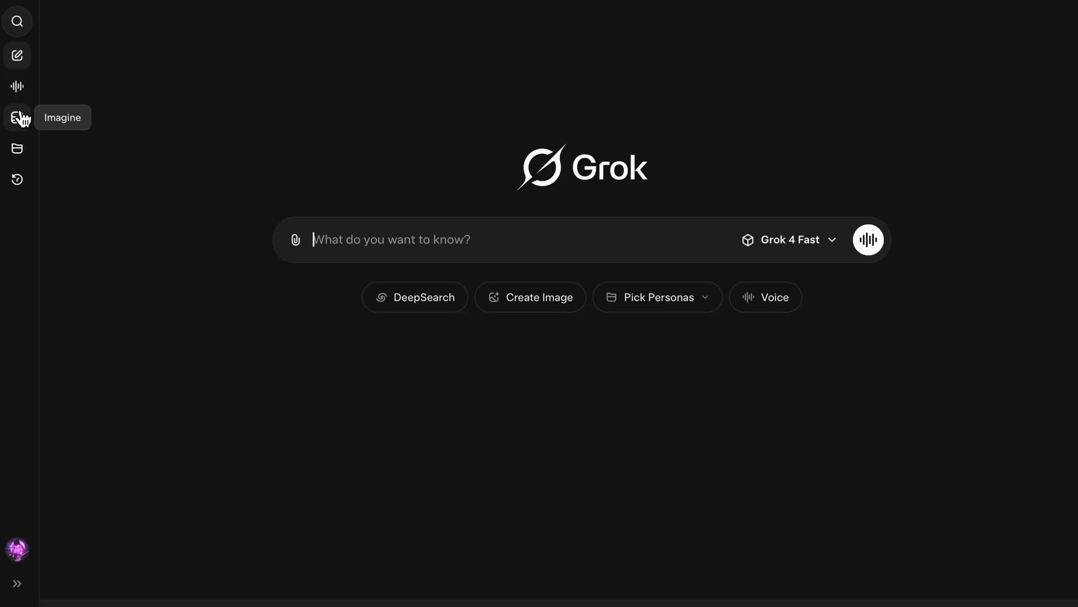
# - Open Grok Imagine and set up a 3:2 landscape video generation
pyautogui.click(17, 118)
pyautogui.click(838, 573)
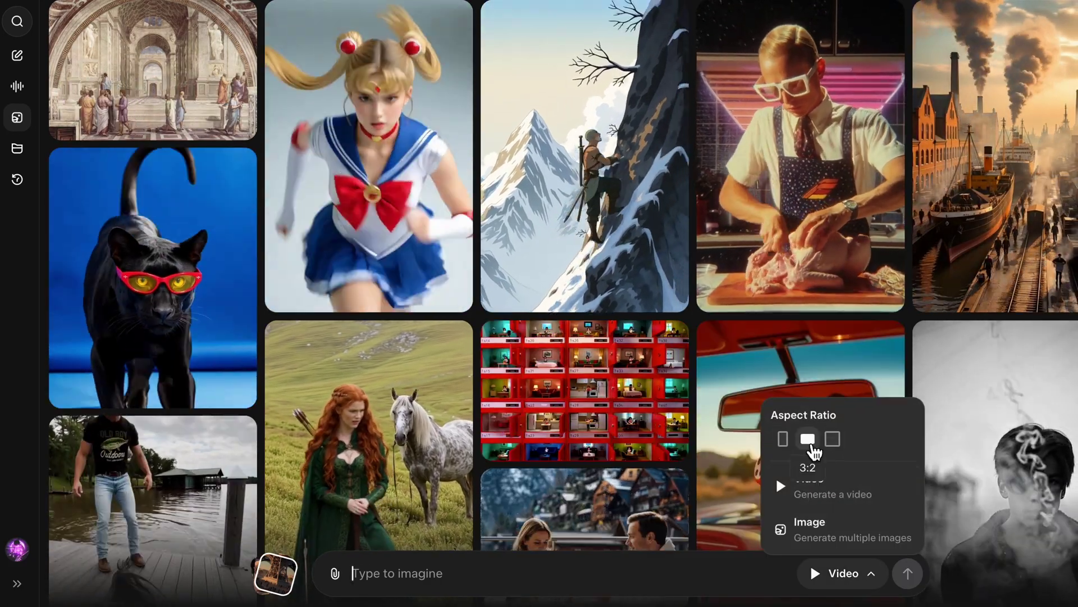
pyautogui.click(399, 573)
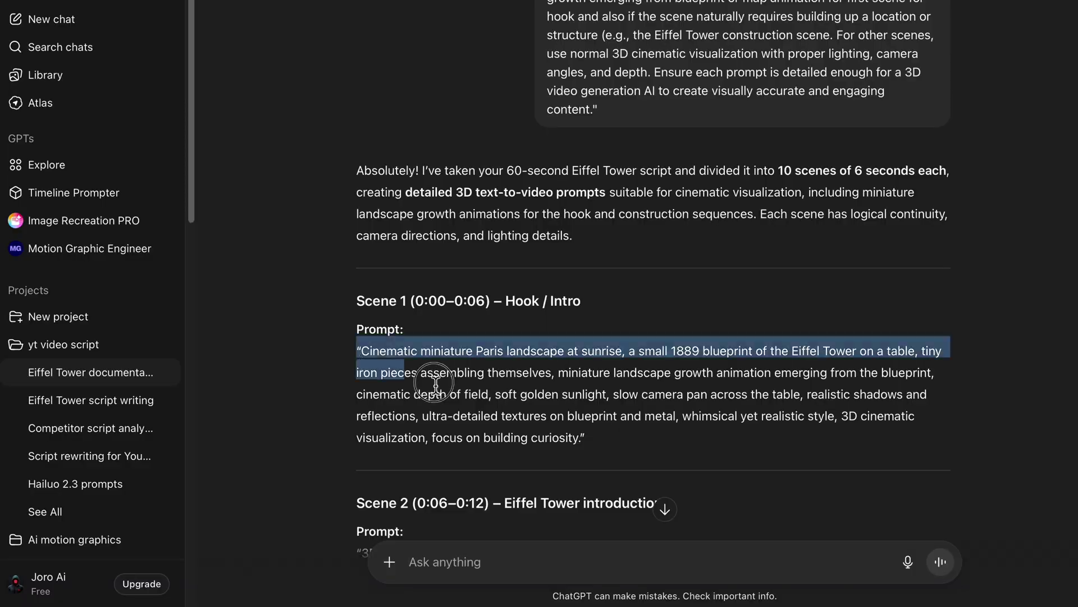
# - Copy the Scene 1 blueprint Eiffel Tower prompt from ChatGPT and submit it
pyautogui.moveTo(356, 350); pyautogui.dragTo(585, 437)
pyautogui.hotkey('ctrl', 'c')
pyautogui.hotkey('alt', 'Tab')
pyautogui.hotkey('ctrl', 'v')
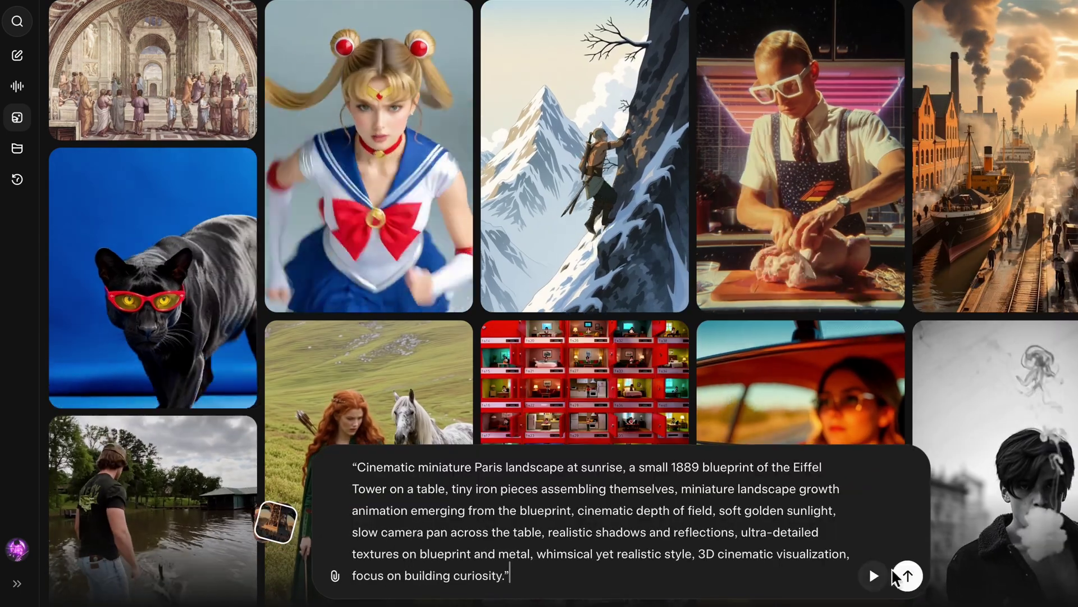
pyautogui.press('Return')
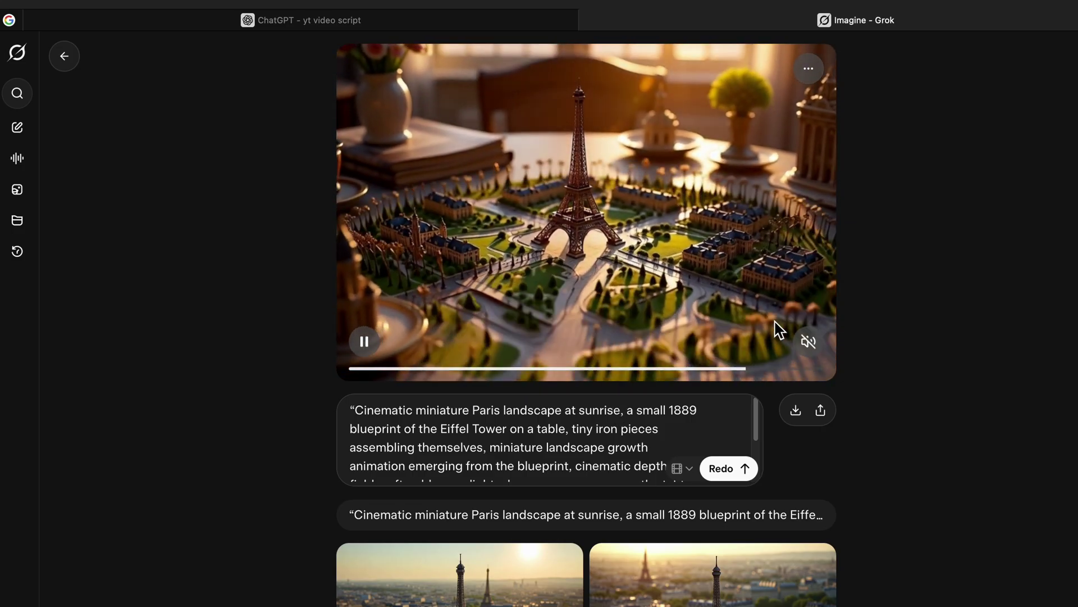
# - Upscale the miniature Eiffel Tower clip to HD and pause its playback
pyautogui.click(808, 69)
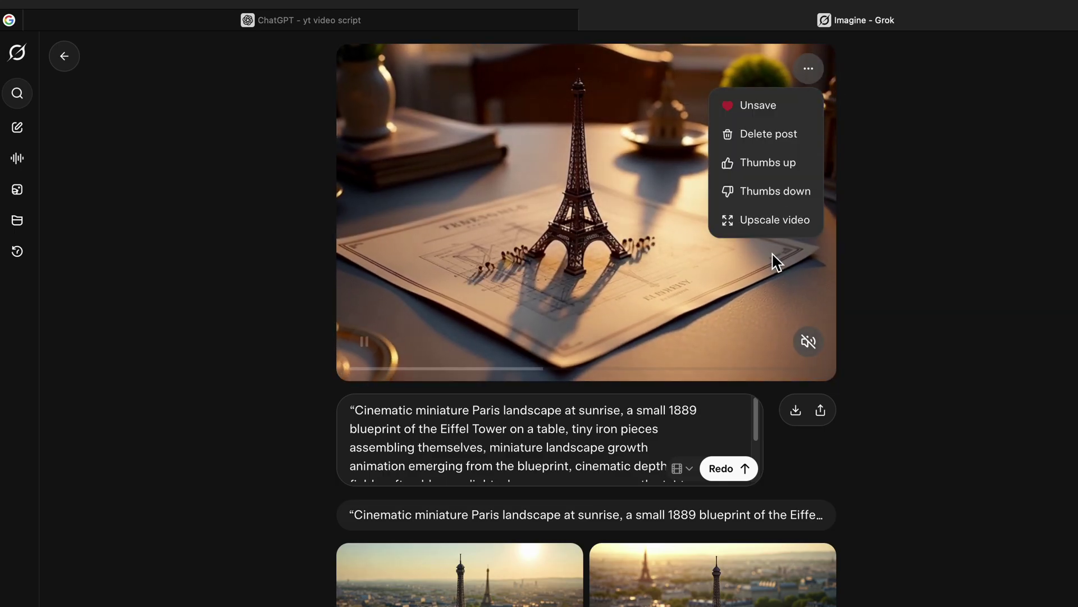
pyautogui.click(775, 220)
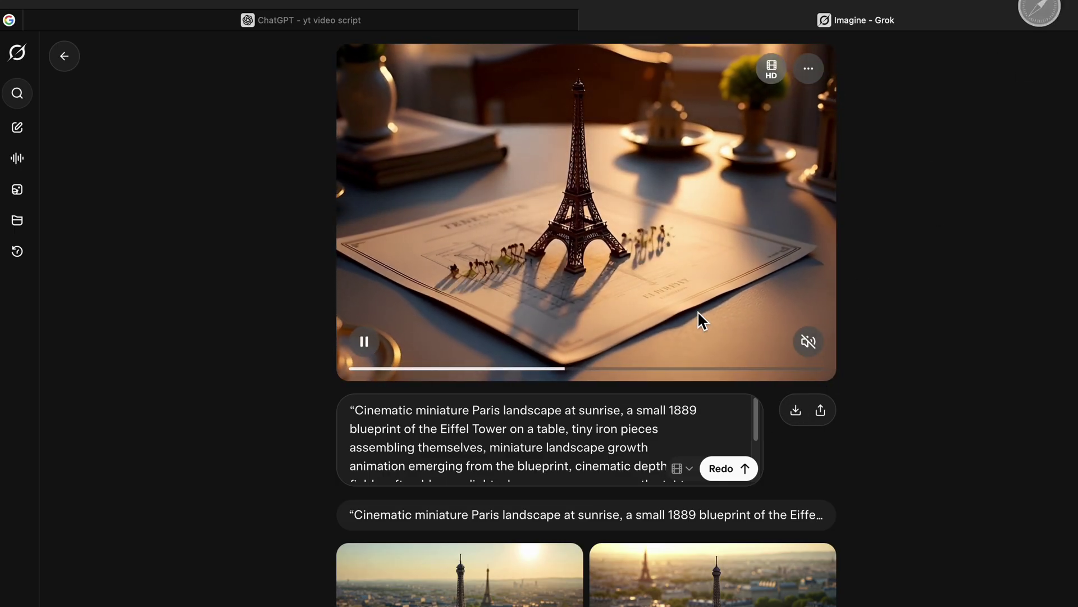
pyautogui.click(364, 341)
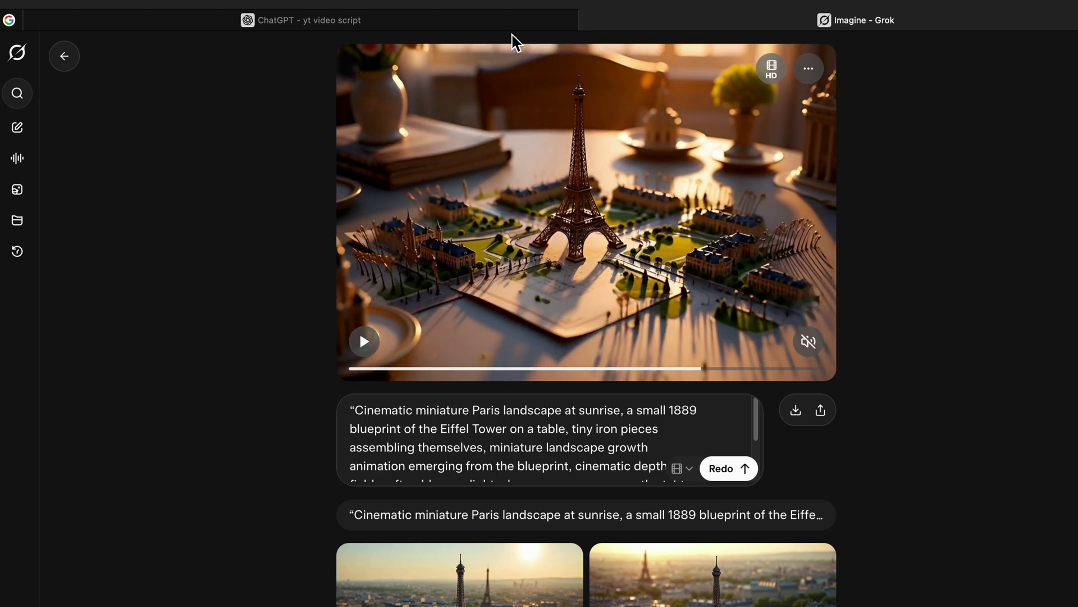
# - Select the ChatGPT script from the Hook through Point 2
pyautogui.click(510, 20)
pyautogui.moveTo(563, 291)
pyautogui.mouseDown()
pyautogui.moveTo(814, 320)
pyautogui.moveTo(932, 352)
pyautogui.moveTo(896, 274)
pyautogui.mouseUp()
pyautogui.hotkey('ctrl', 'c')
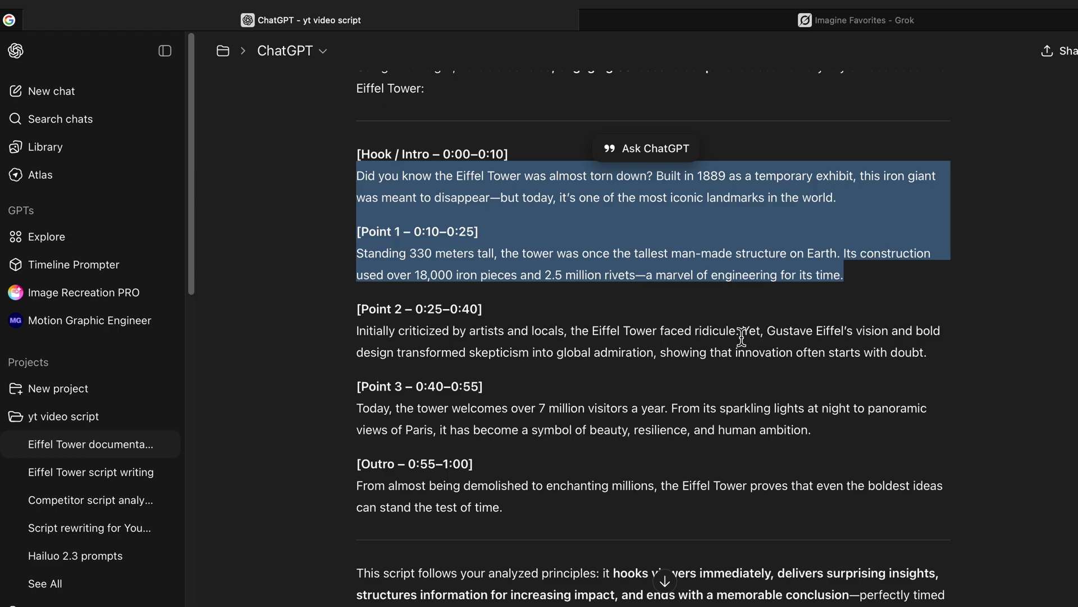
pyautogui.moveTo(744, 334); pyautogui.dragTo(365, 174)
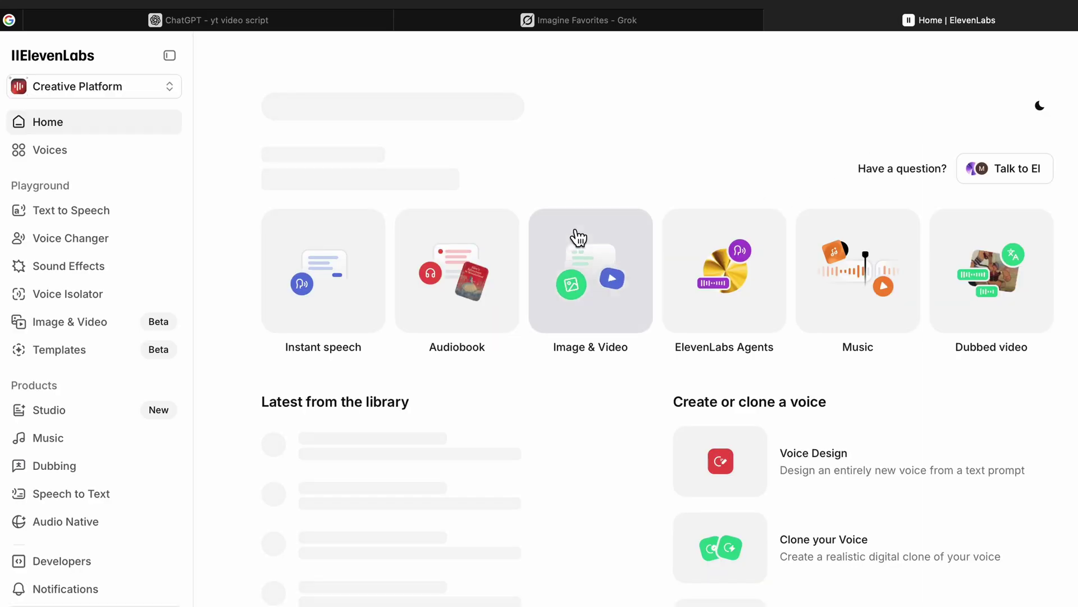
# - Replace the Text to Speech placeholder with the script, deleting the Point 1 heading
pyautogui.click(72, 210)
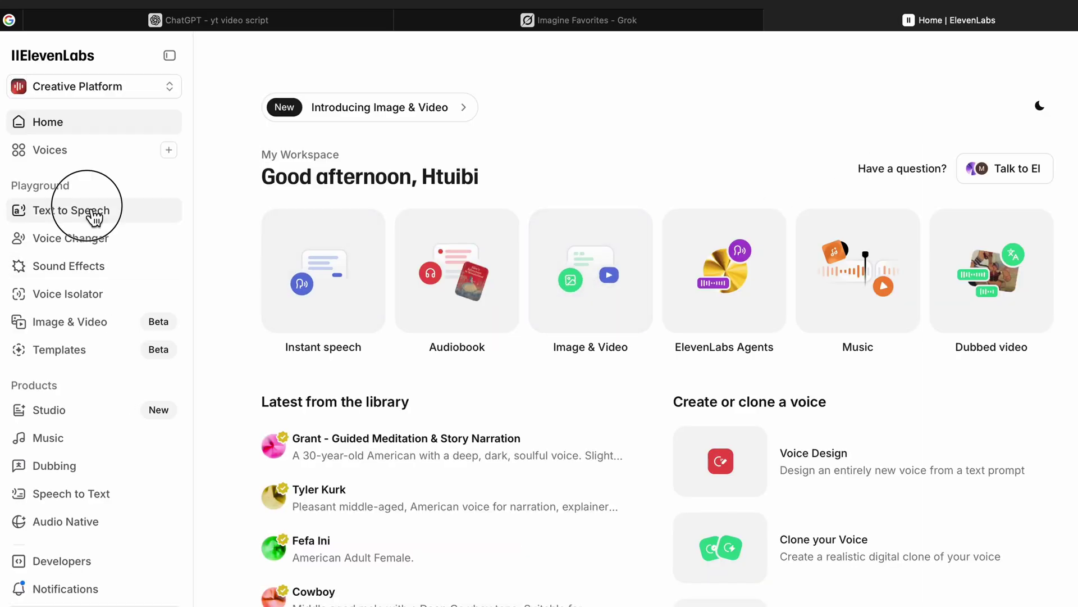
pyautogui.moveTo(457, 290); pyautogui.dragTo(194, 139)
pyautogui.hotkey('ctrl', 'v')
pyautogui.moveTo(343, 215); pyautogui.dragTo(205, 216)
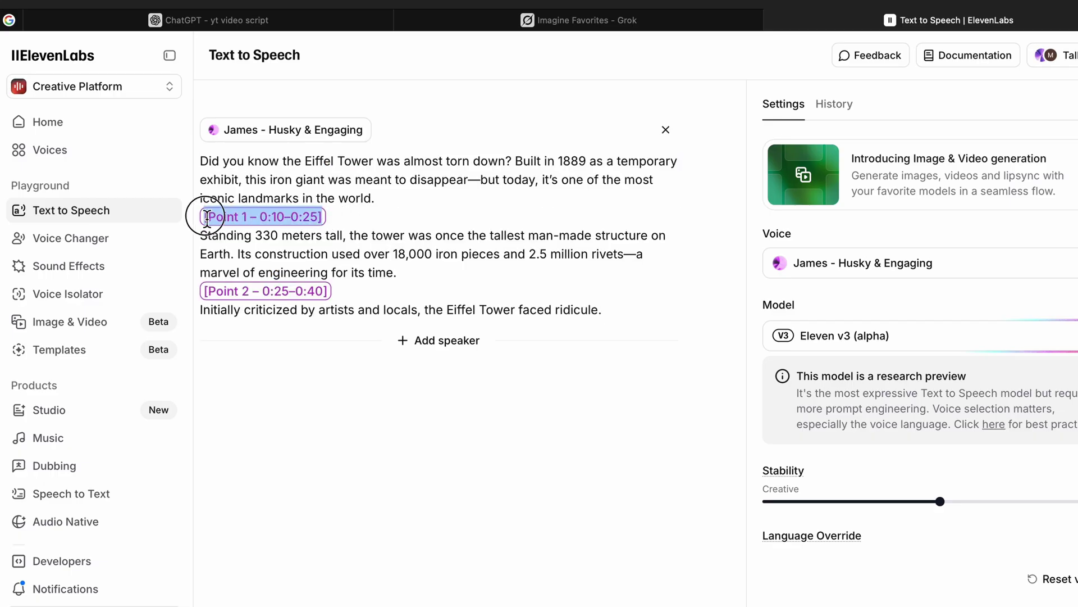
pyautogui.press('BackSpace')
pyautogui.press('BackSpace')
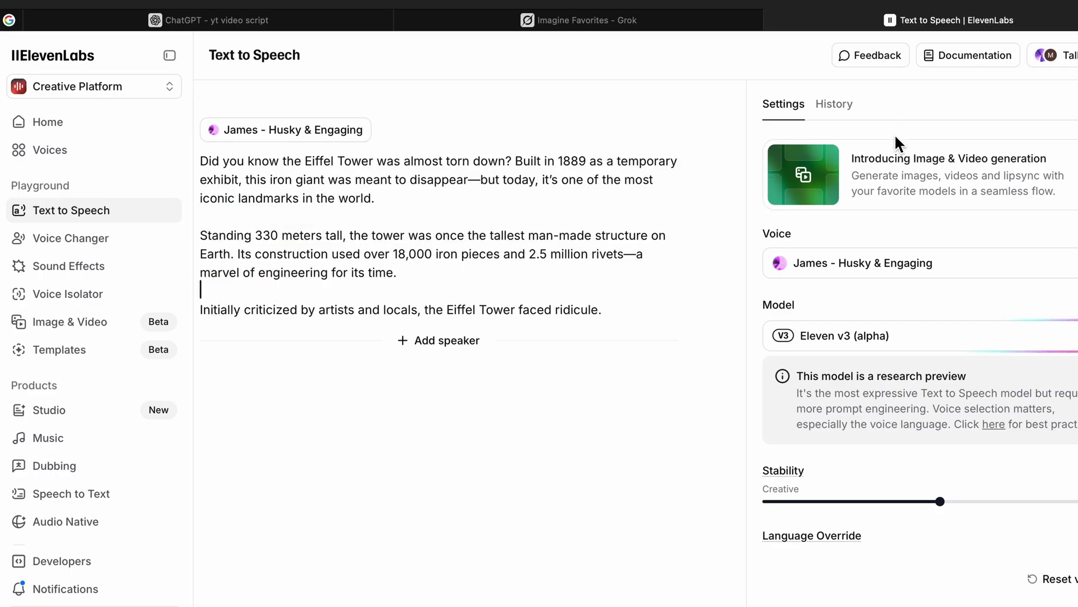
# - Generate the narration in the Bradford voice and play back a take
pyautogui.click(927, 433)
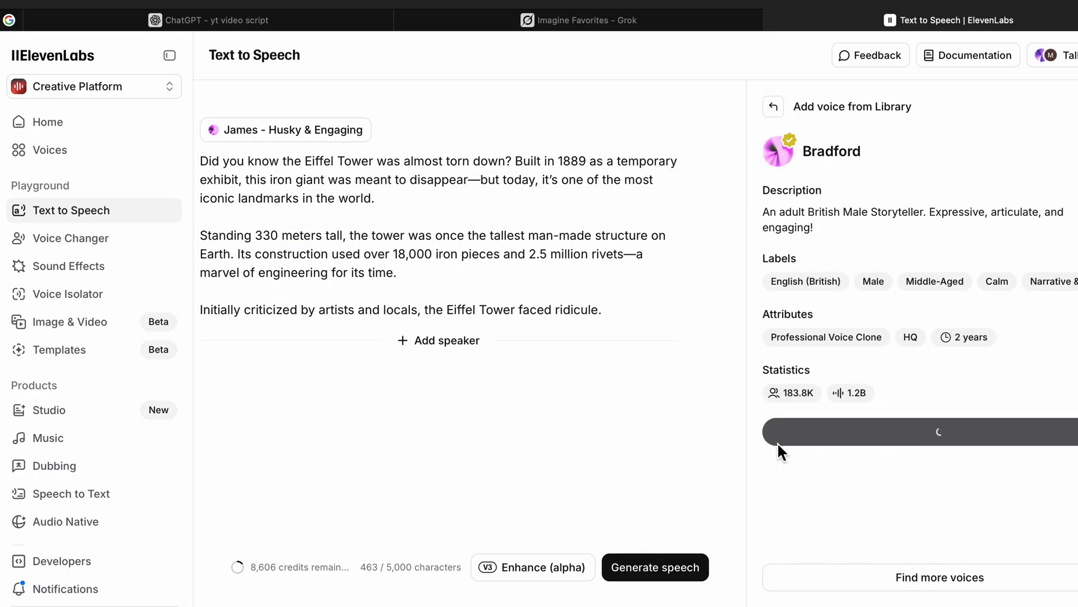
pyautogui.click(656, 568)
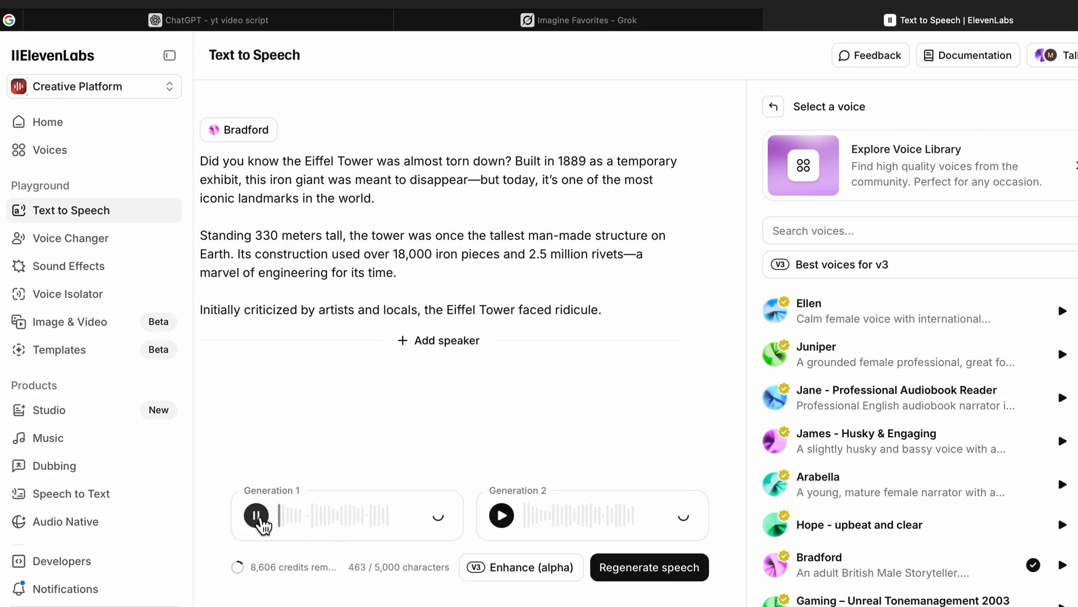
pyautogui.click(501, 516)
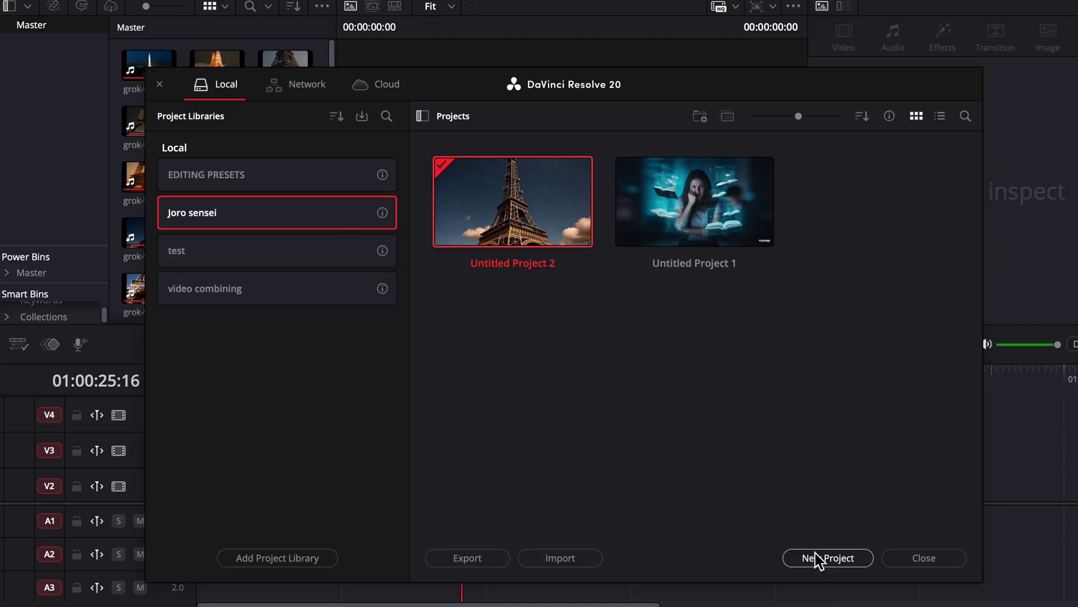
# - Create a new project and import both ElevenLabs narration mp3 files
pyautogui.click(817, 557)
pyautogui.click(700, 402)
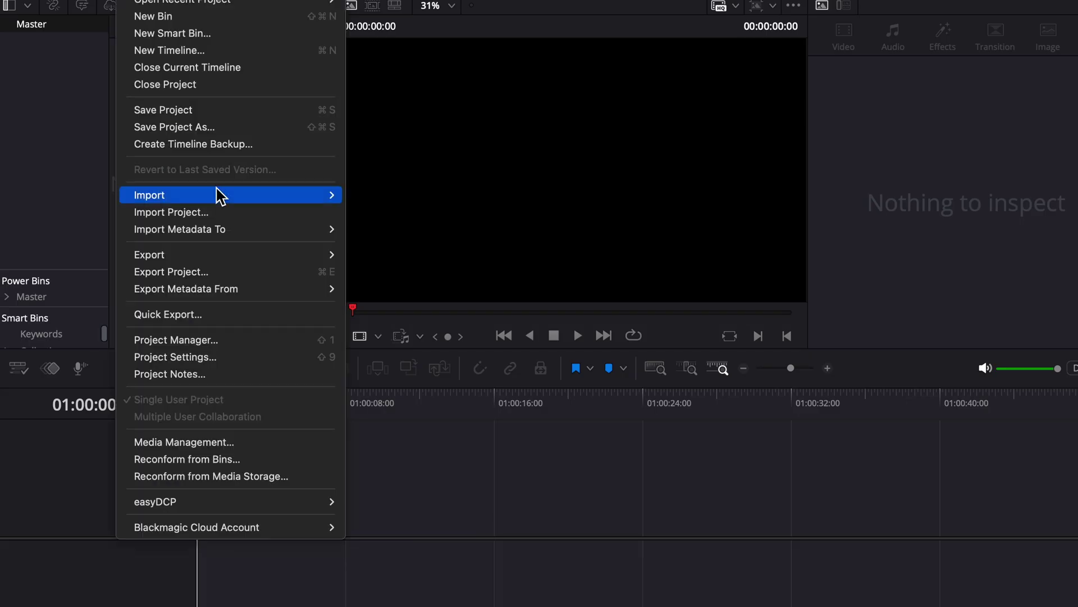
pyautogui.click(371, 217)
pyautogui.scroll(-5, 424, 222)
pyautogui.click(430, 245)
pyautogui.keyDown('shift'); pyautogui.click(430, 263); pyautogui.keyUp('shift')
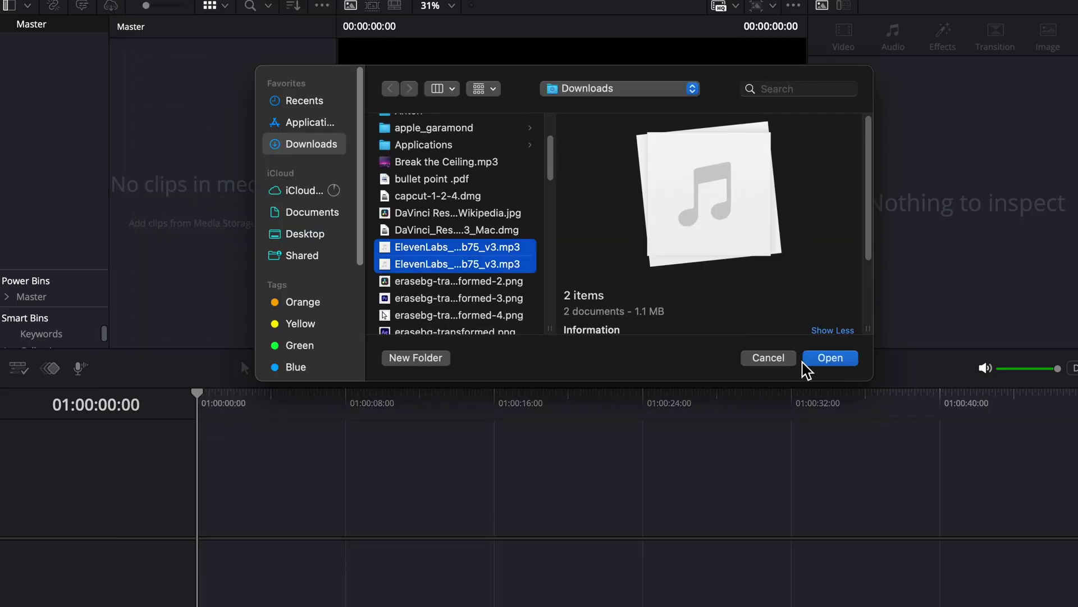
pyautogui.click(822, 358)
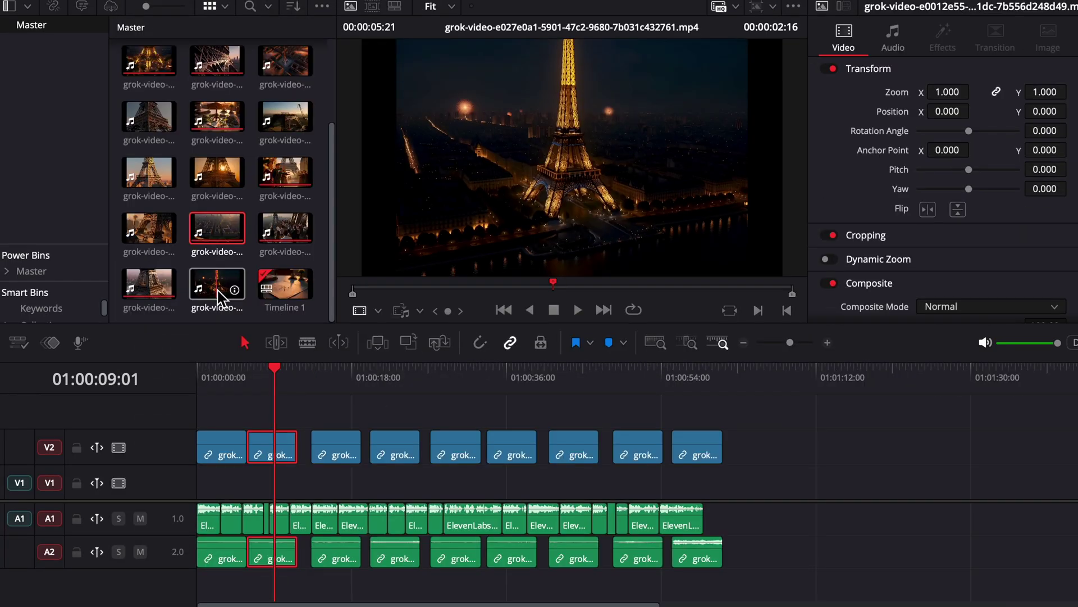
# - Shift a Grok clip earlier, then set all V1 clips' Transform Zoom to 1.21
pyautogui.click(217, 296)
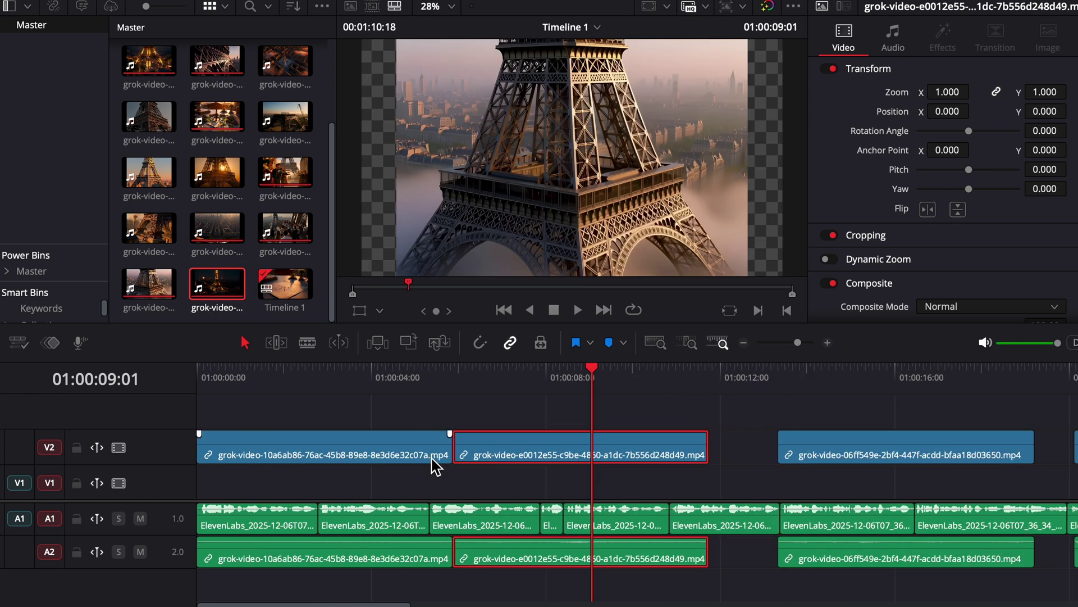
pyautogui.moveTo(802, 454); pyautogui.dragTo(776, 453)
pyautogui.moveTo(746, 514); pyautogui.dragTo(211, 516)
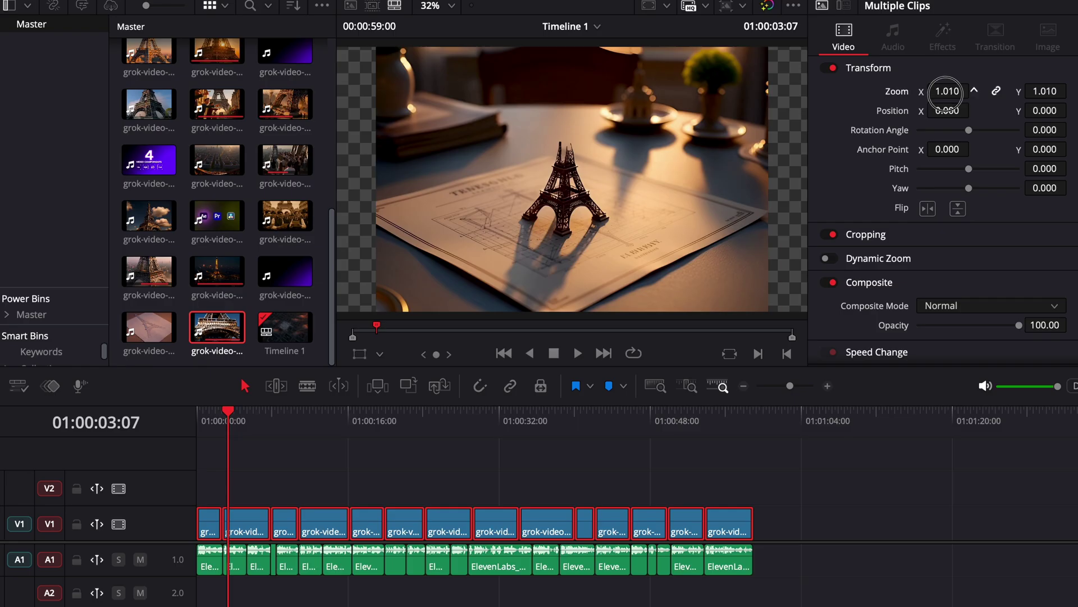
pyautogui.moveTo(948, 91); pyautogui.dragTo(978, 91)
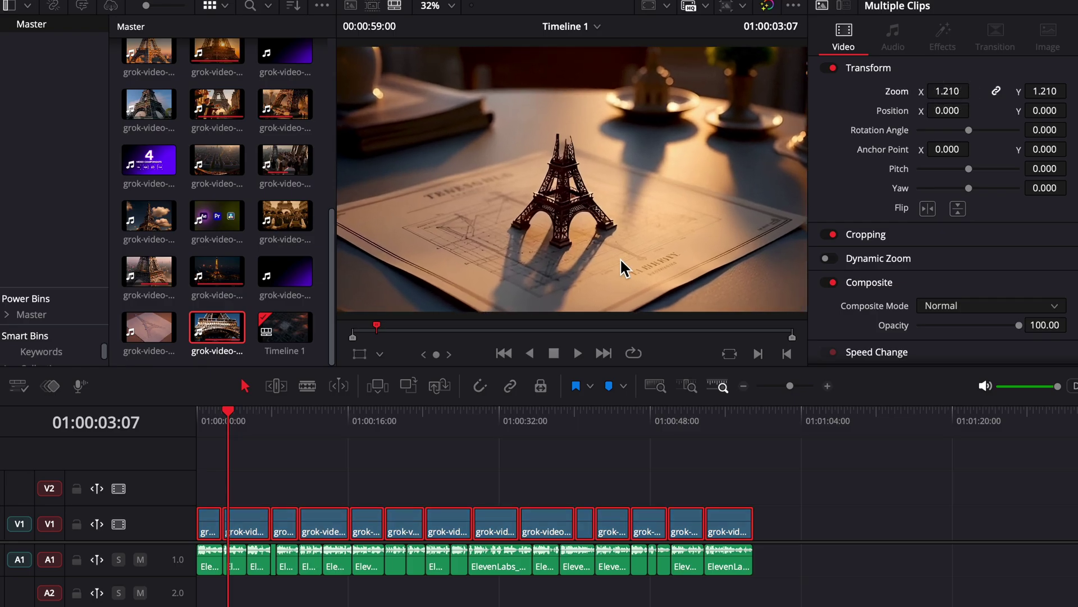
pyautogui.moveTo(234, 422)
pyautogui.mouseDown()
pyautogui.moveTo(621, 481)
pyautogui.moveTo(749, 481)
pyautogui.mouseUp()
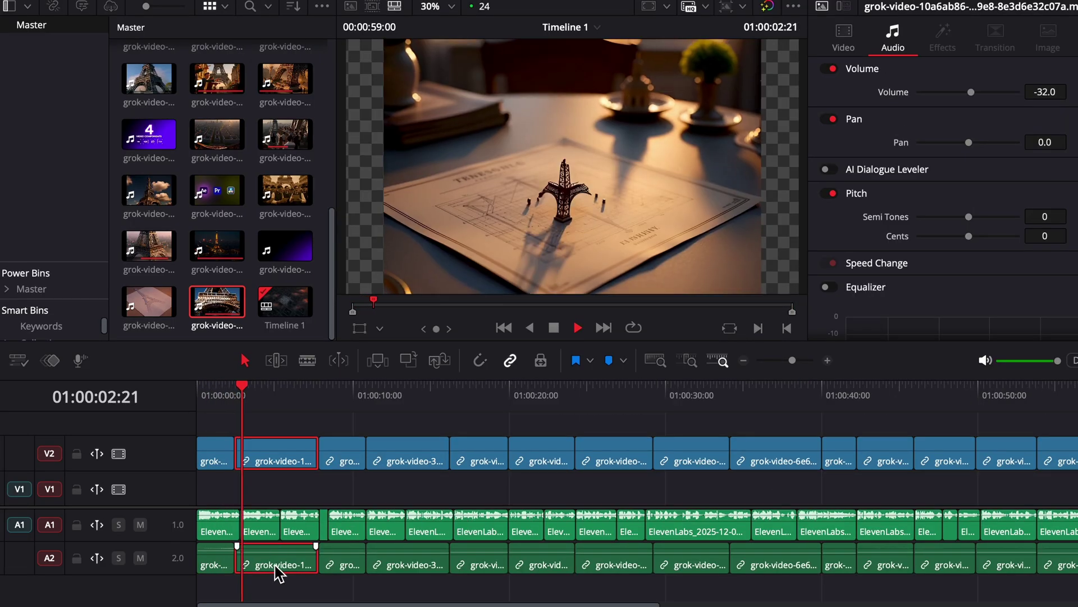
# - Play back the edit to hear the first Grok clip at -14 dB, then deselect it
pyautogui.press('space')
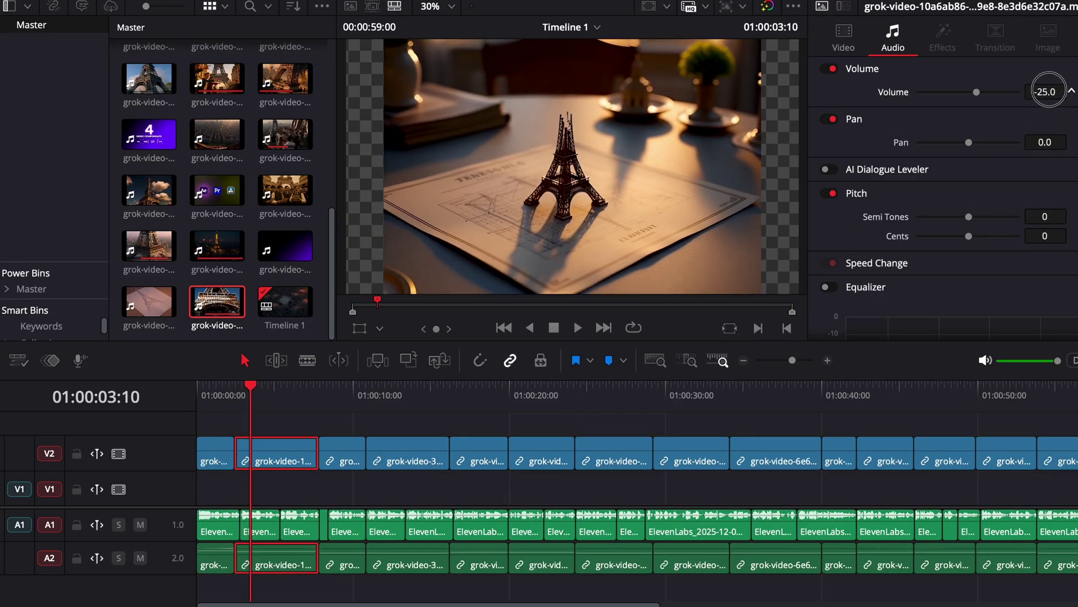
pyautogui.press('space')
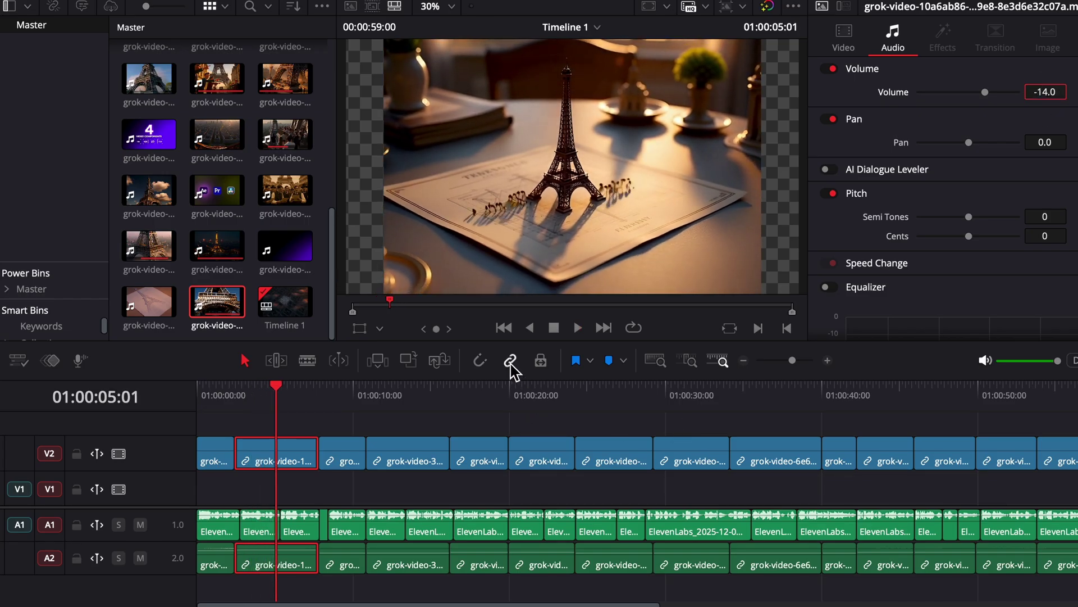
pyautogui.click(422, 499)
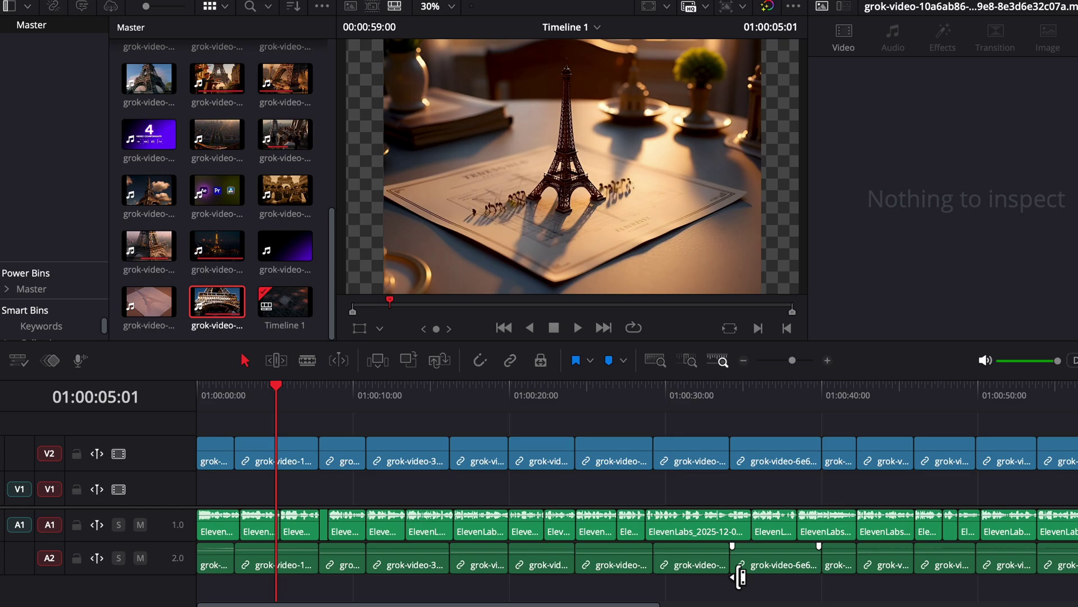
pyautogui.scroll(-3, 729, 574)
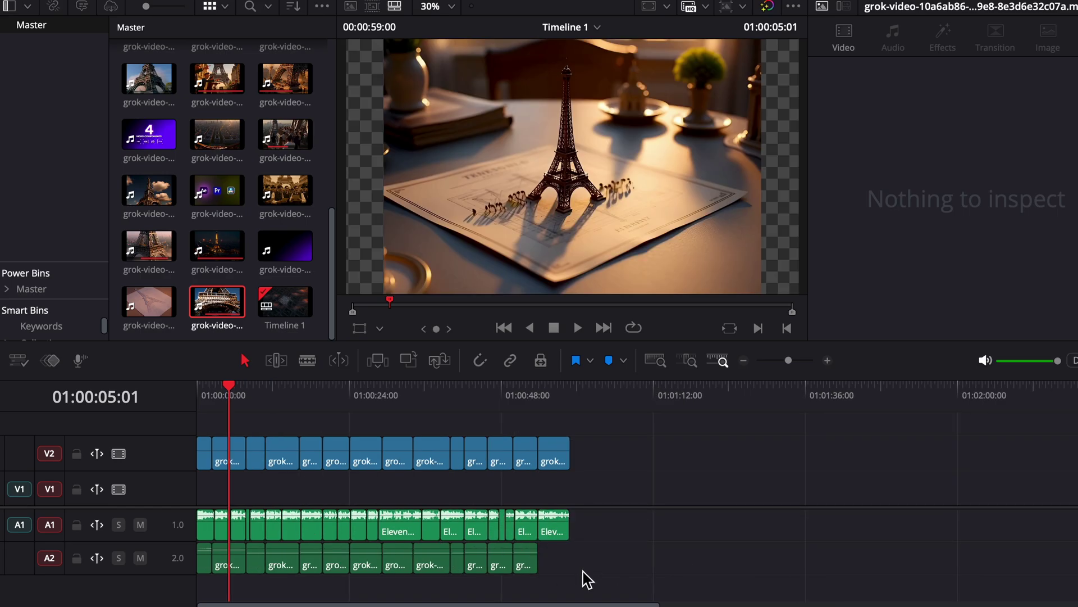